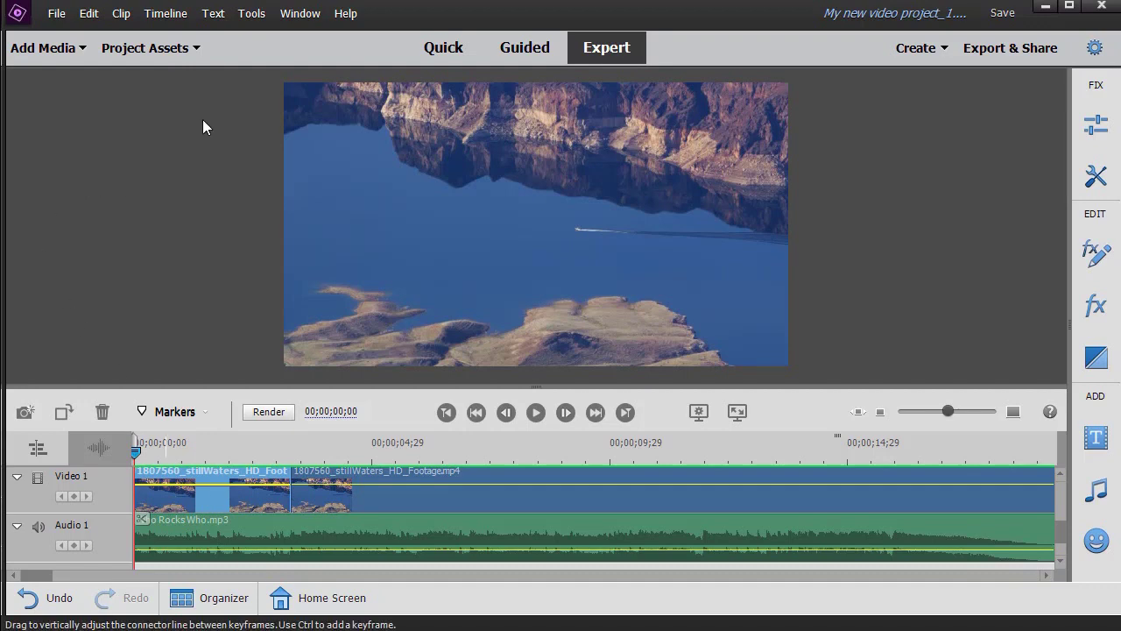
Step: Add a default 'Add Text' title over the lake footage, styled CharlemagneStd Gradient 67
click(214, 14)
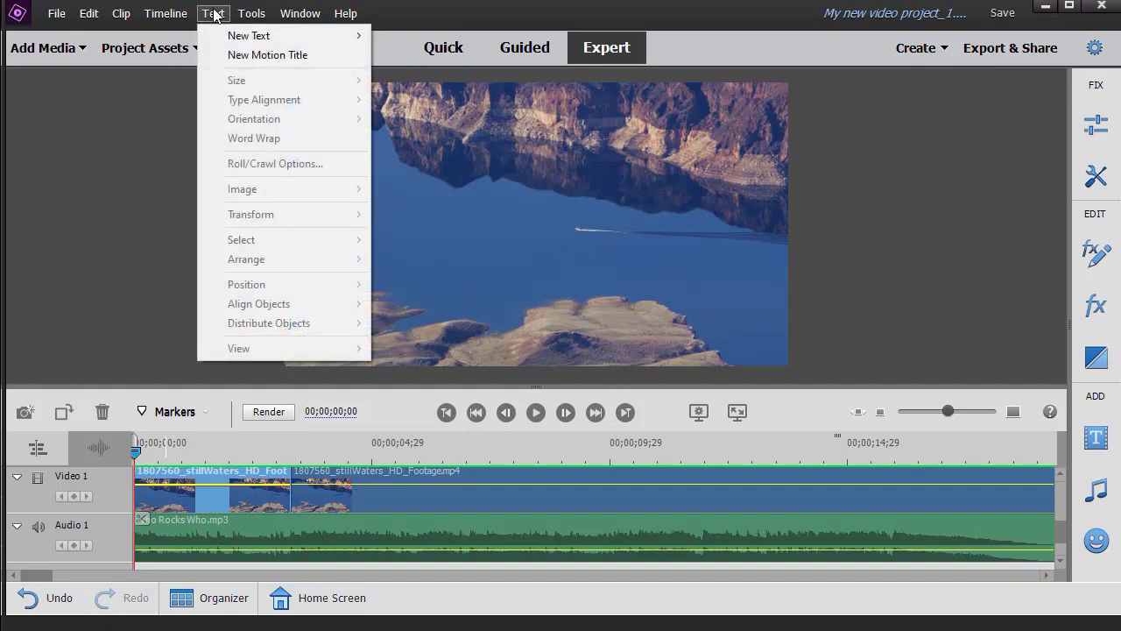
mouse_move(310, 39)
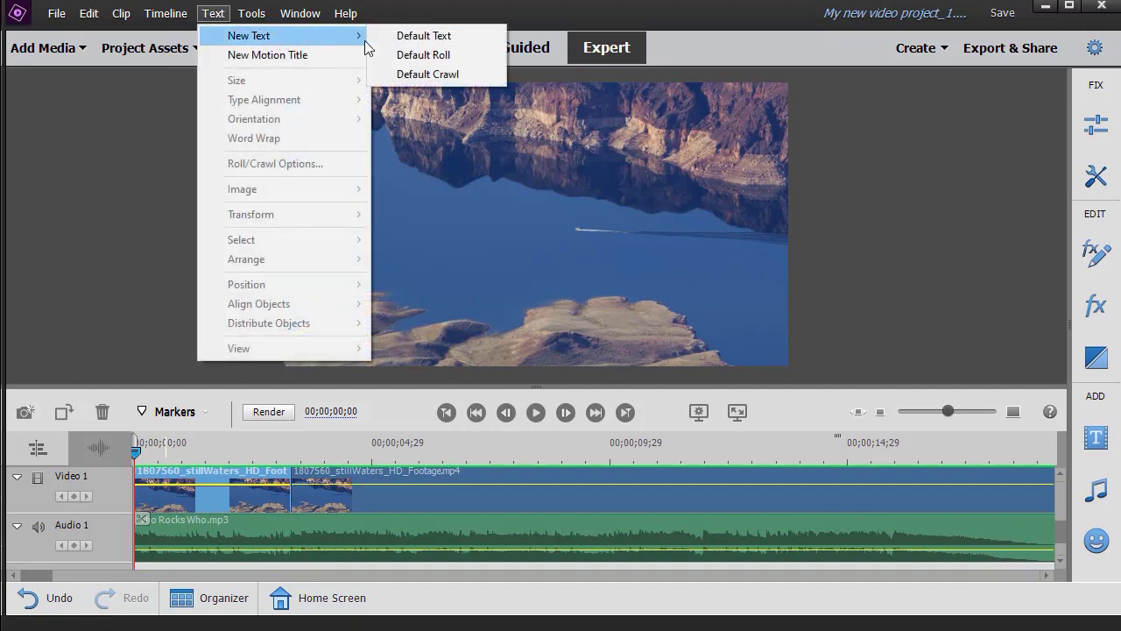
click(487, 44)
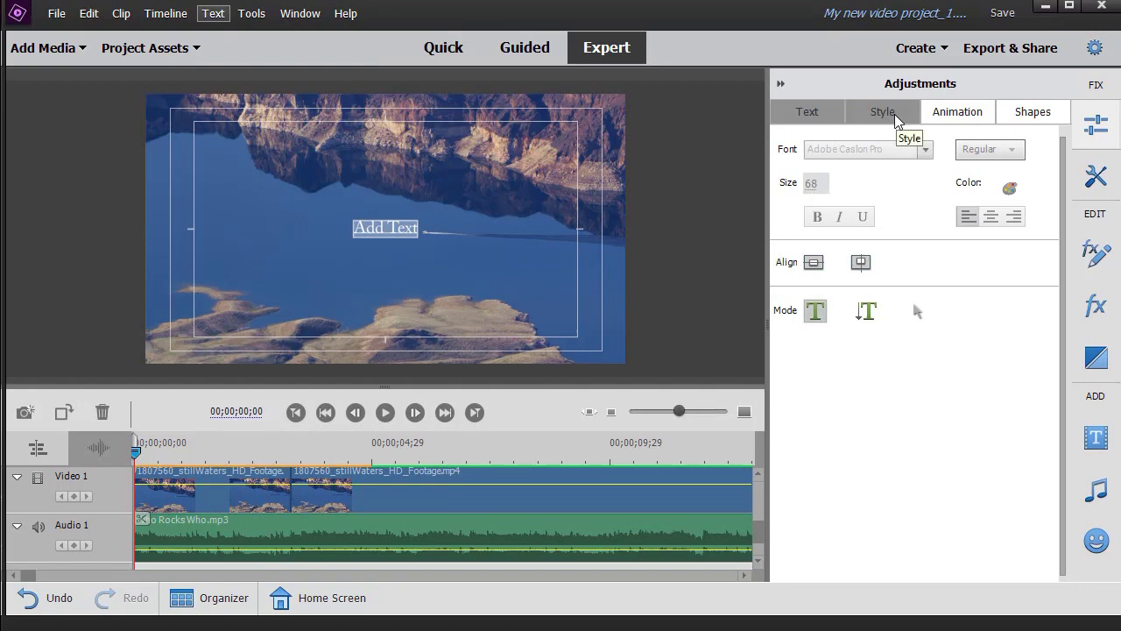
click(894, 114)
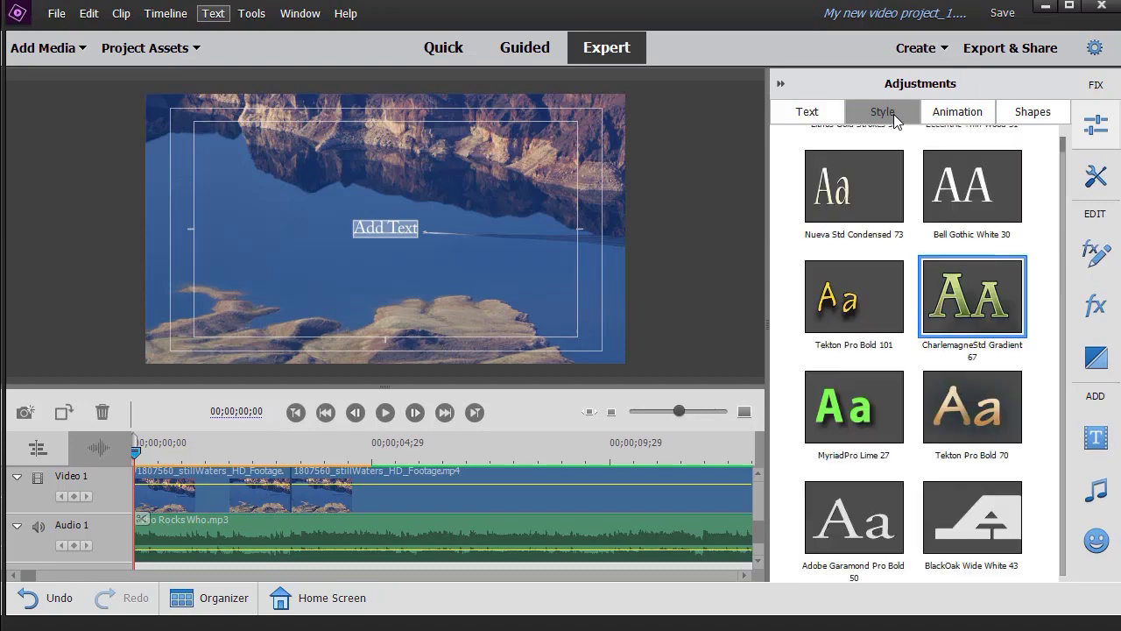
click(967, 300)
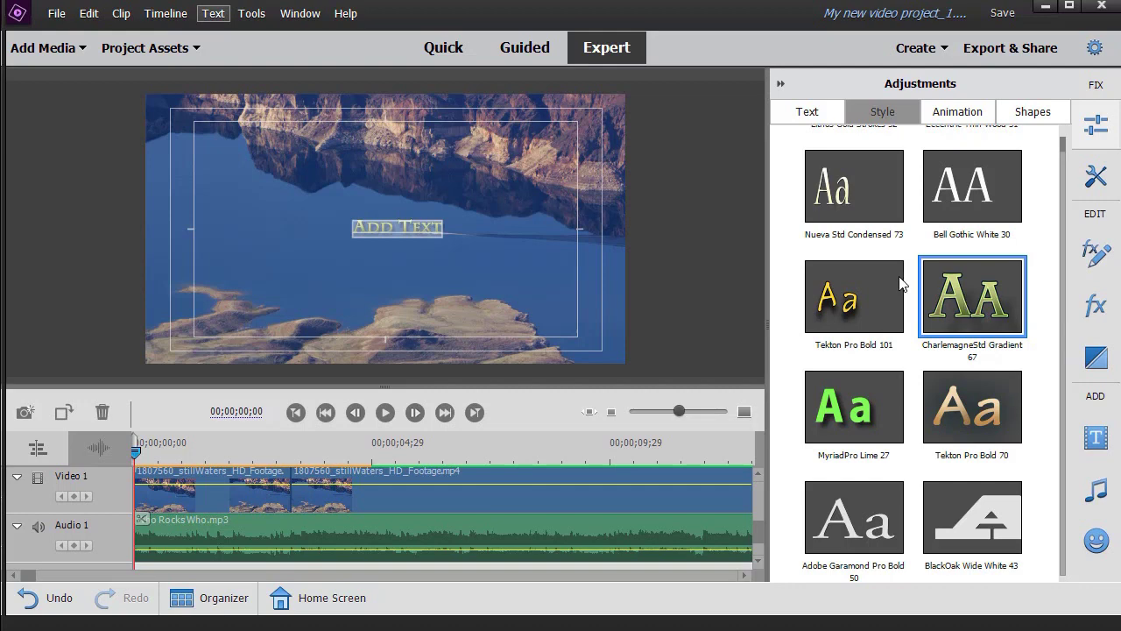
Step: Enlarge the title to size 192, centre it both ways, and select the 'Add Text' wording
click(809, 111)
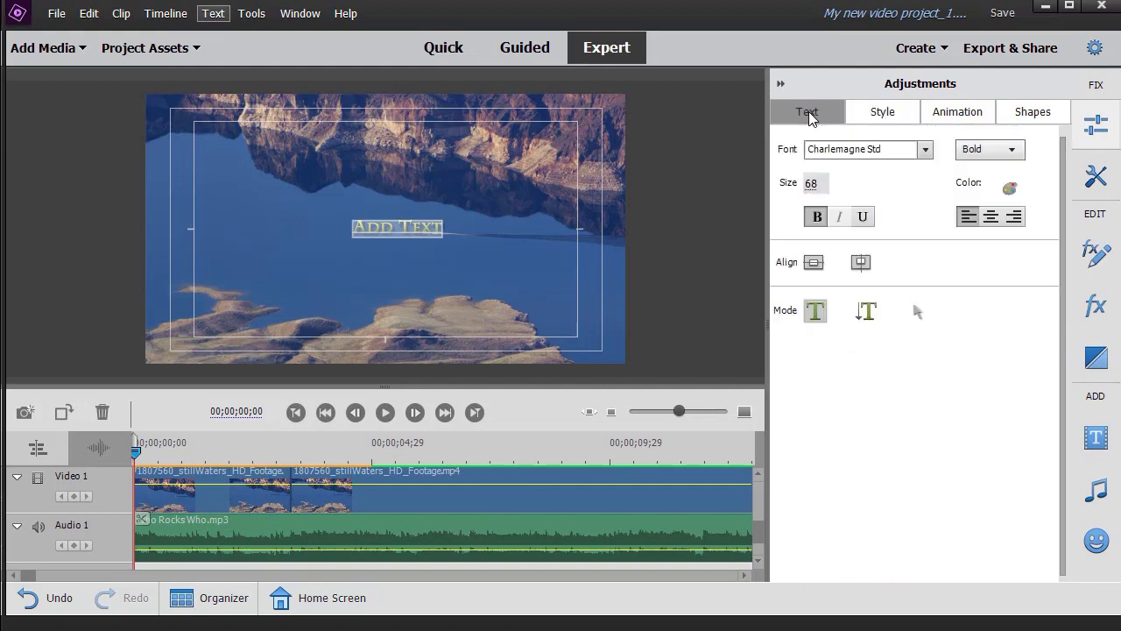
drag(809, 186, 917, 186)
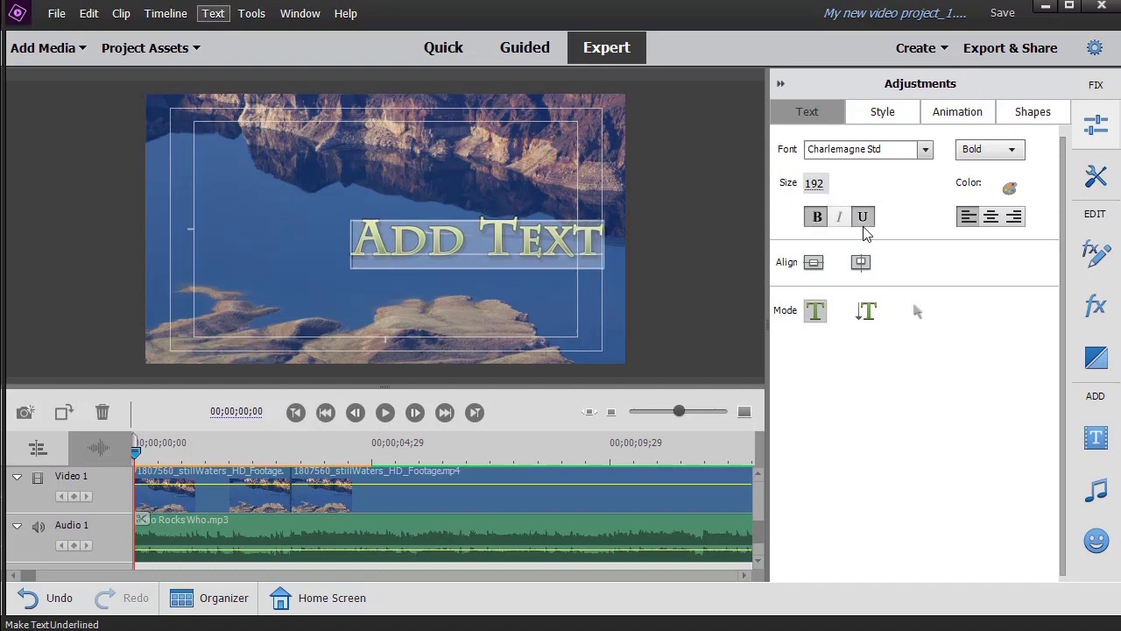
click(862, 264)
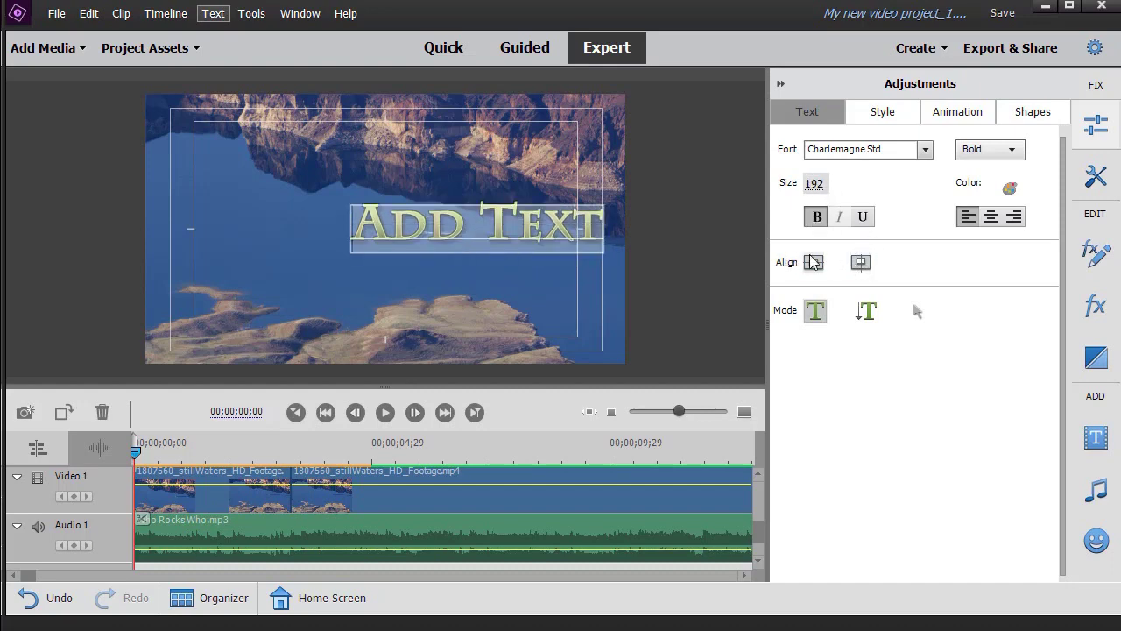
click(811, 264)
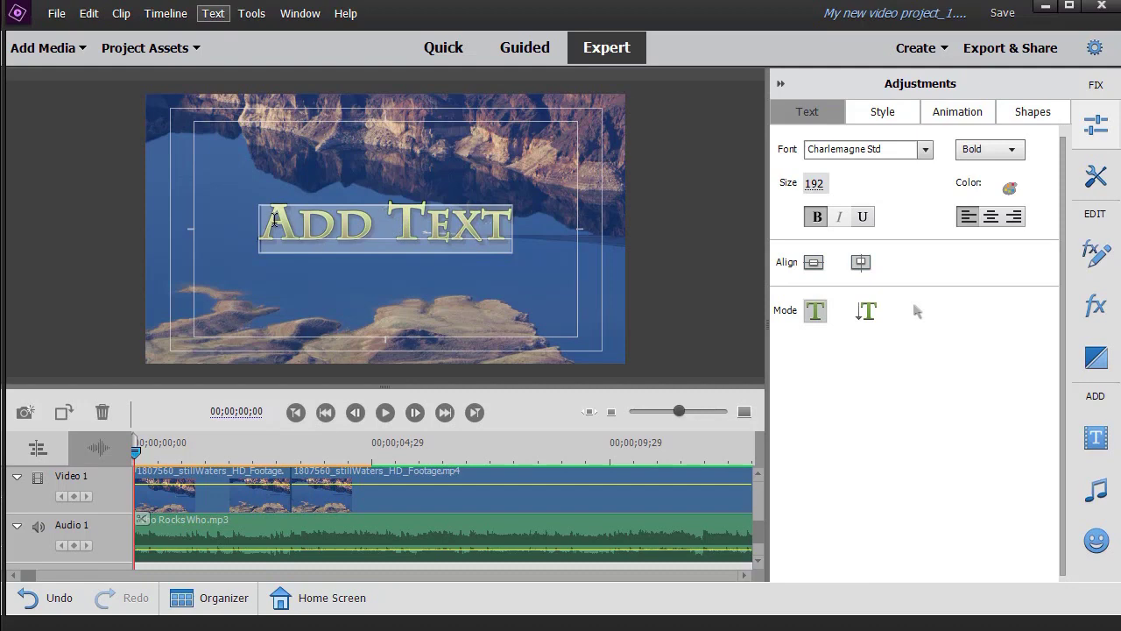
click(275, 222)
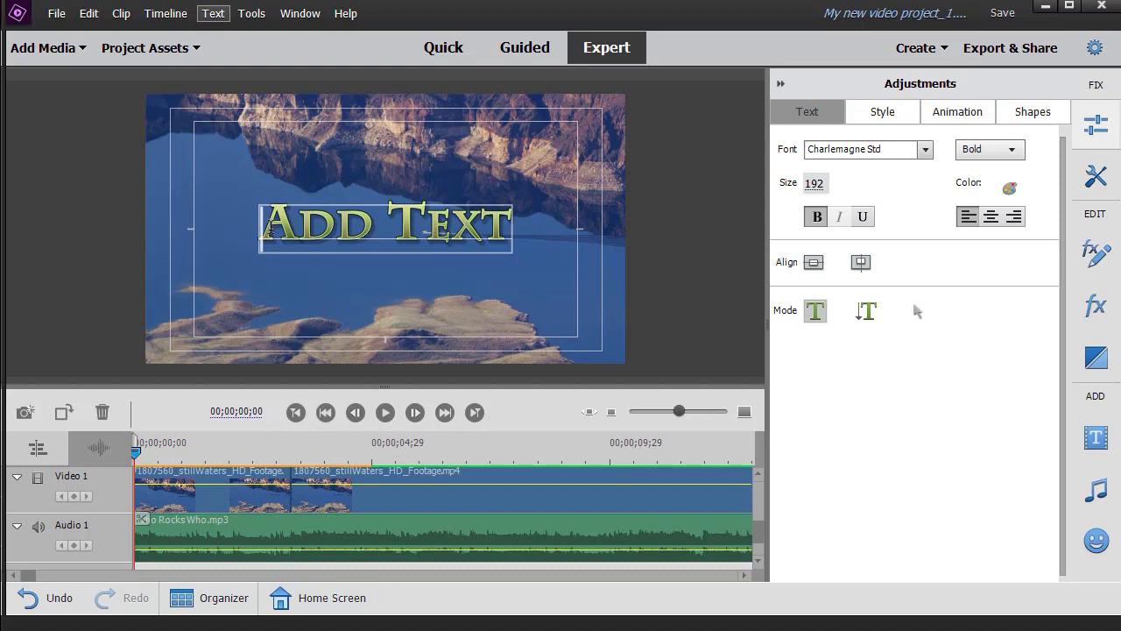
drag(269, 225, 524, 210)
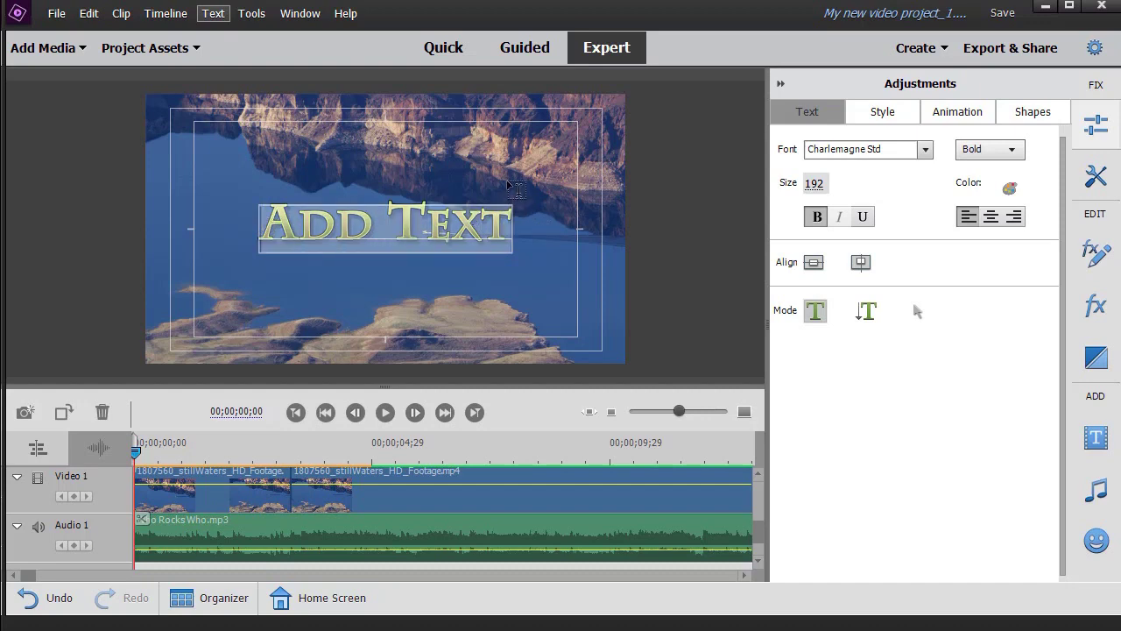
Step: Replace the wording with 'Boat Sale' and put the cursor between the two words
text(Boat )
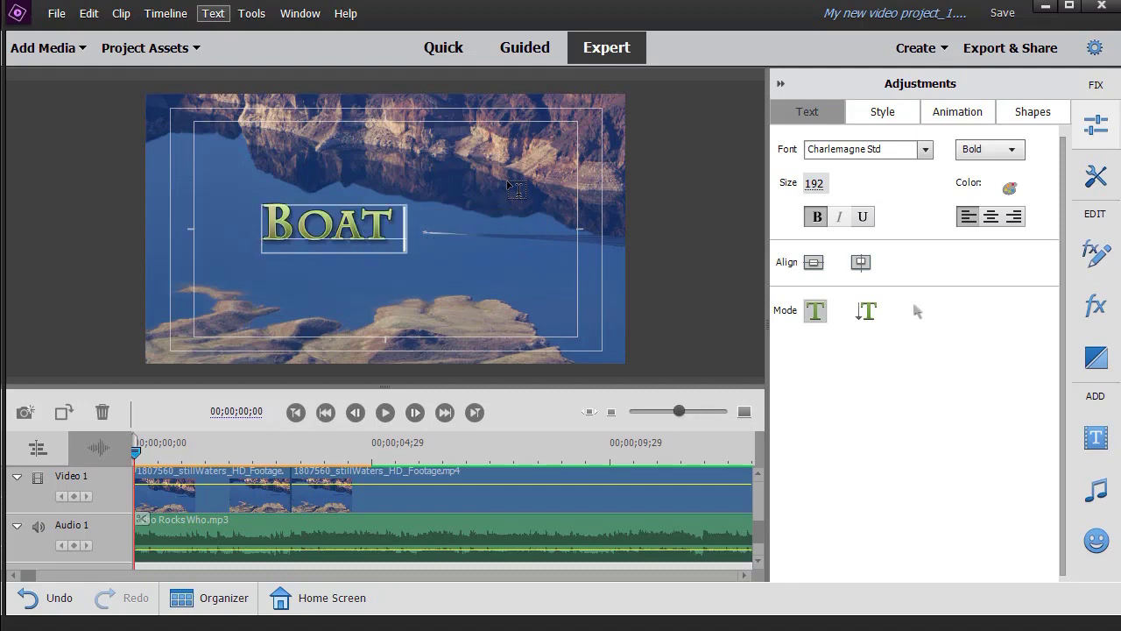
text(Sale)
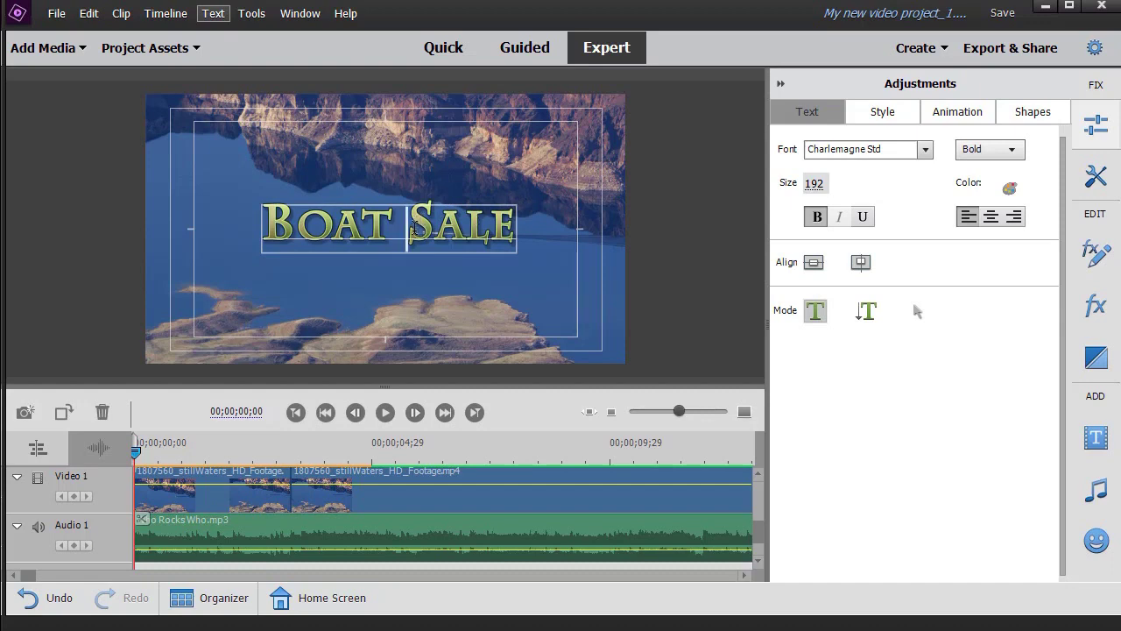
click(407, 224)
Step: Insert pricebreak.png into the title between Boat and Sale, then start a preview
right_click(410, 224)
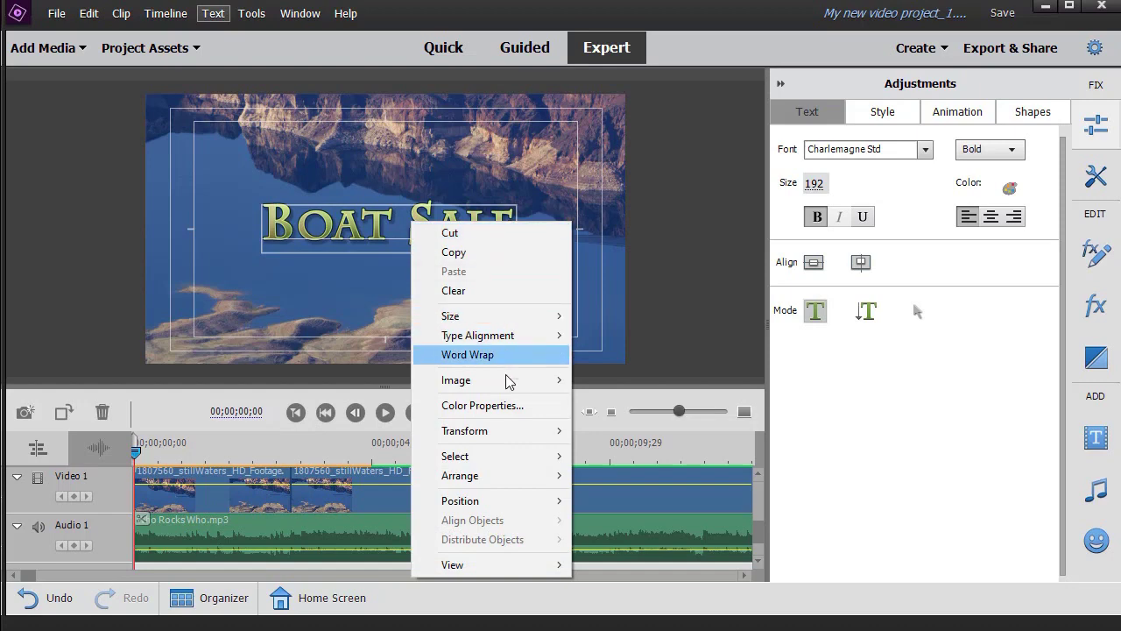
mouse_move(500, 383)
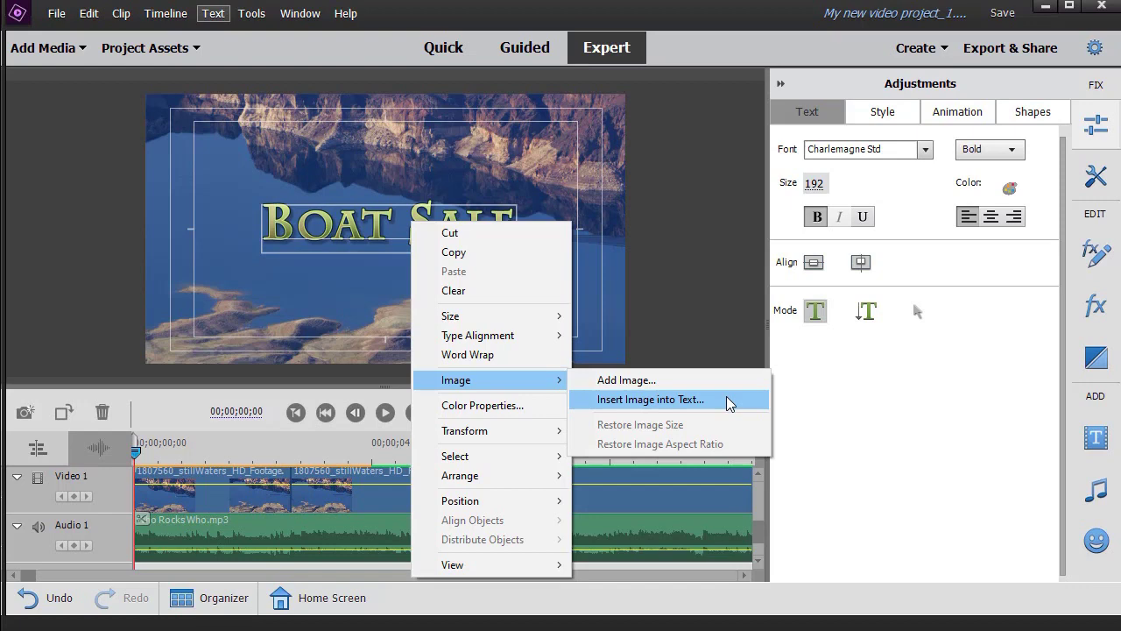
click(727, 401)
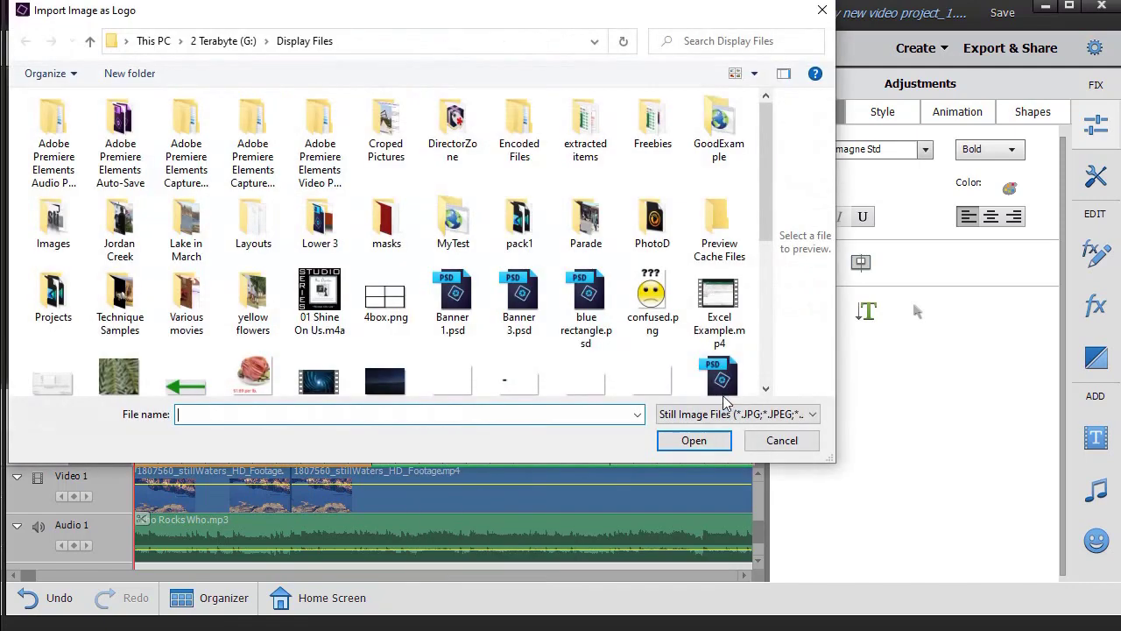
scroll(753, 175, down, 3)
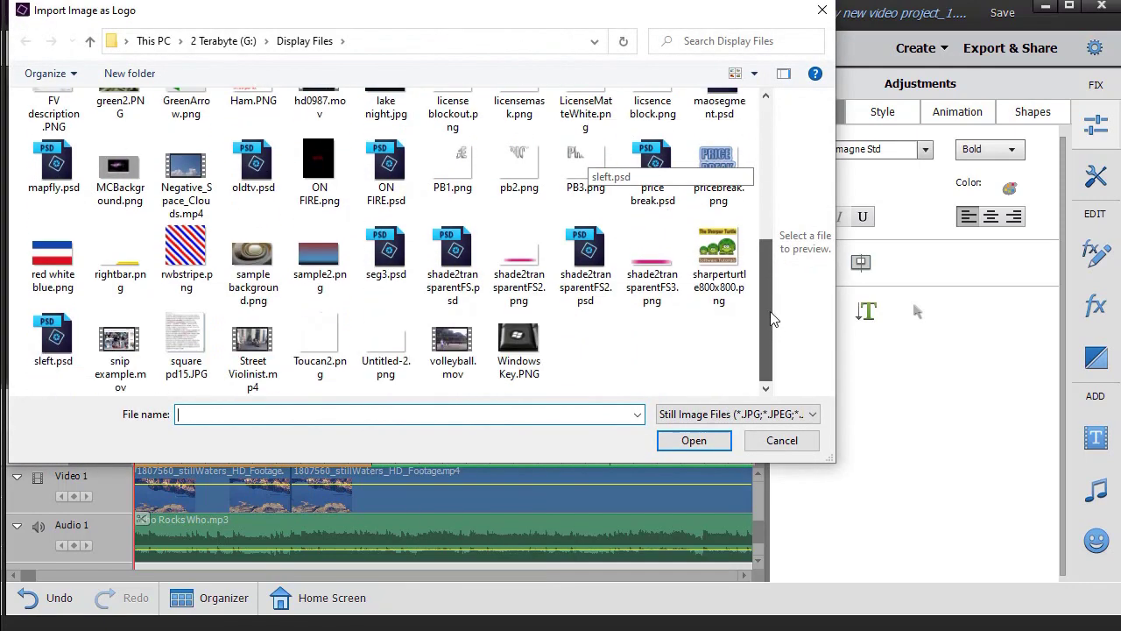
click(721, 213)
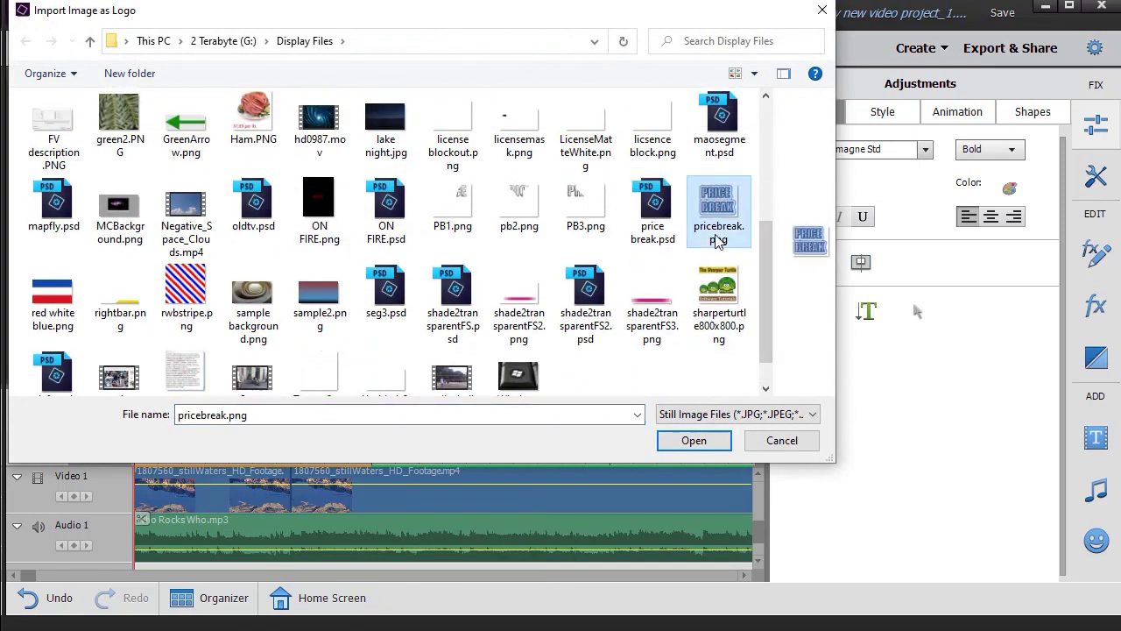
click(688, 441)
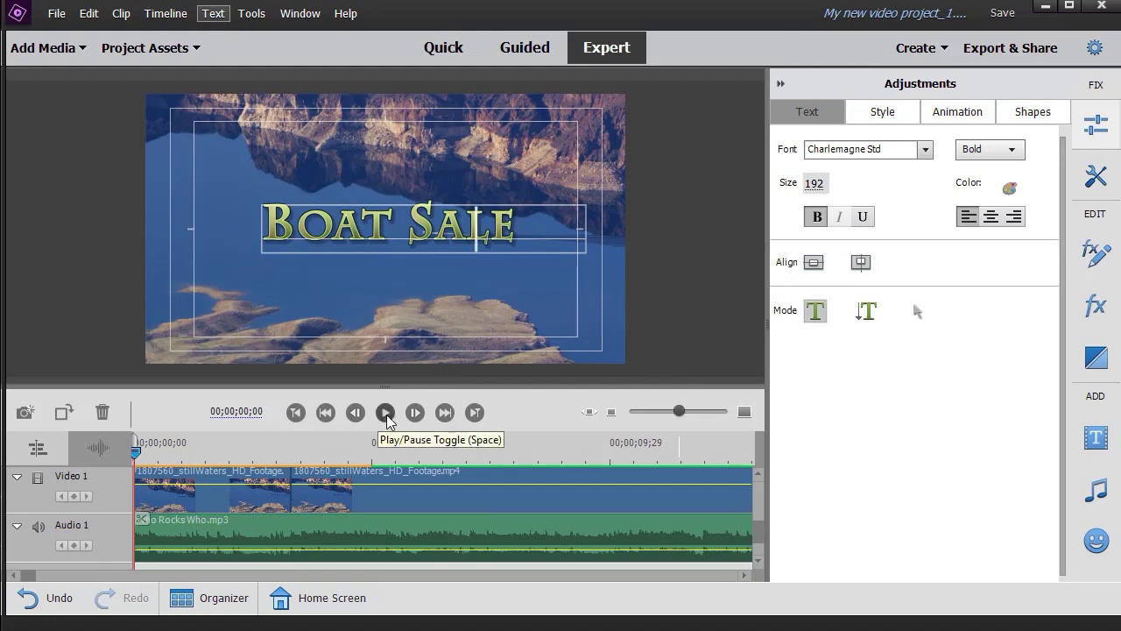
click(385, 412)
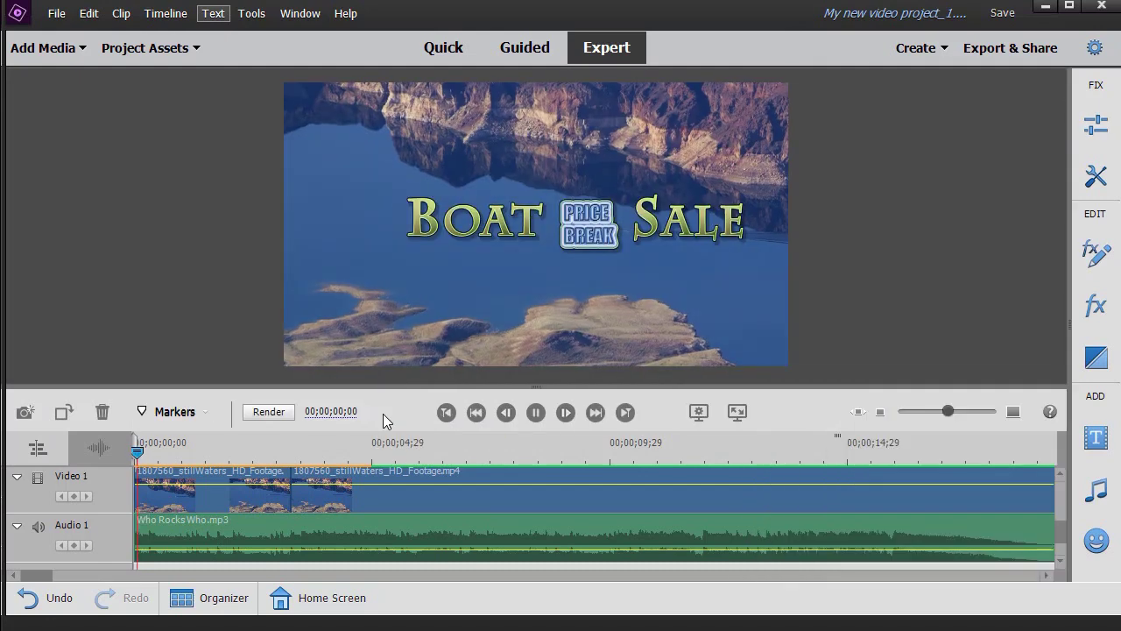
Step: Stop the preview at 00;00;02;12 and reopen the Title 07 clip on Video 2 for editing
click(533, 412)
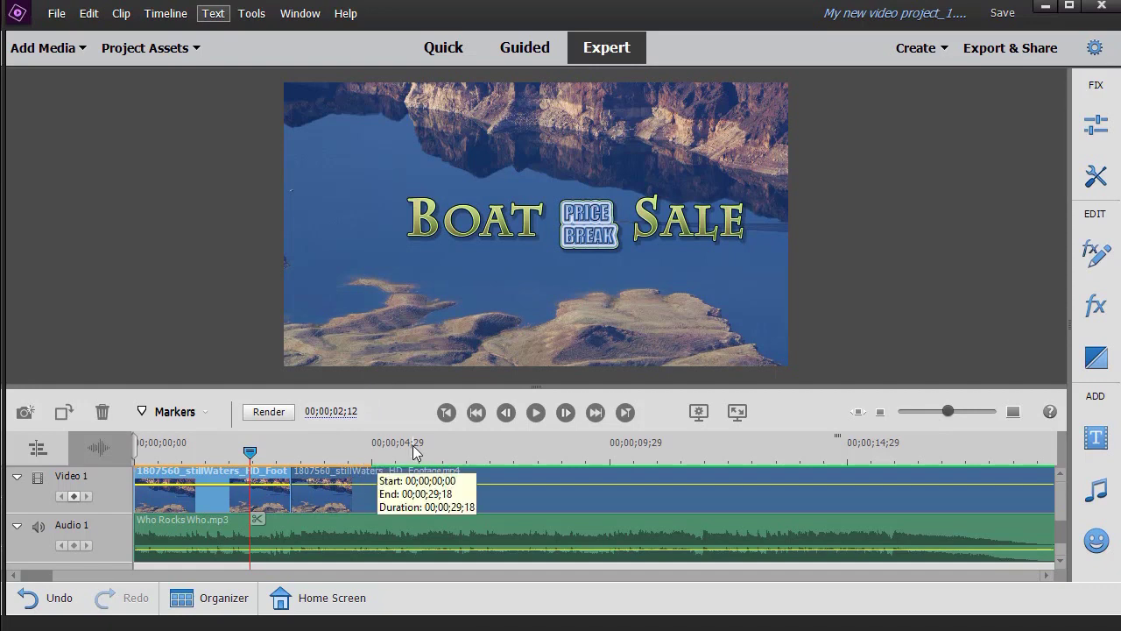
drag(1059, 529, 1042, 502)
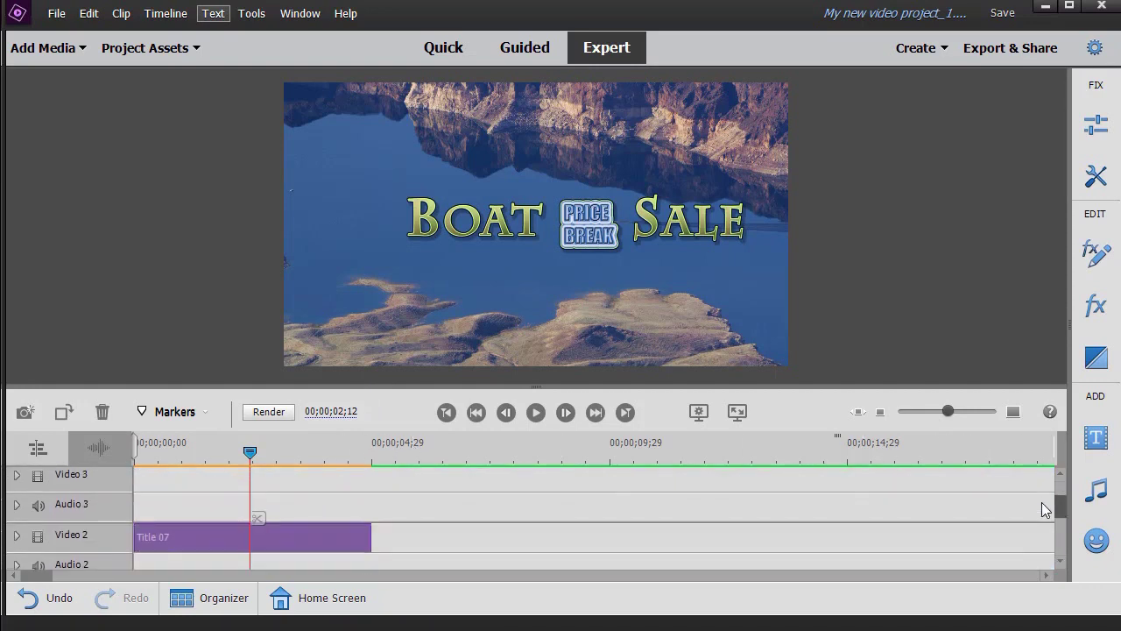
double_click(297, 535)
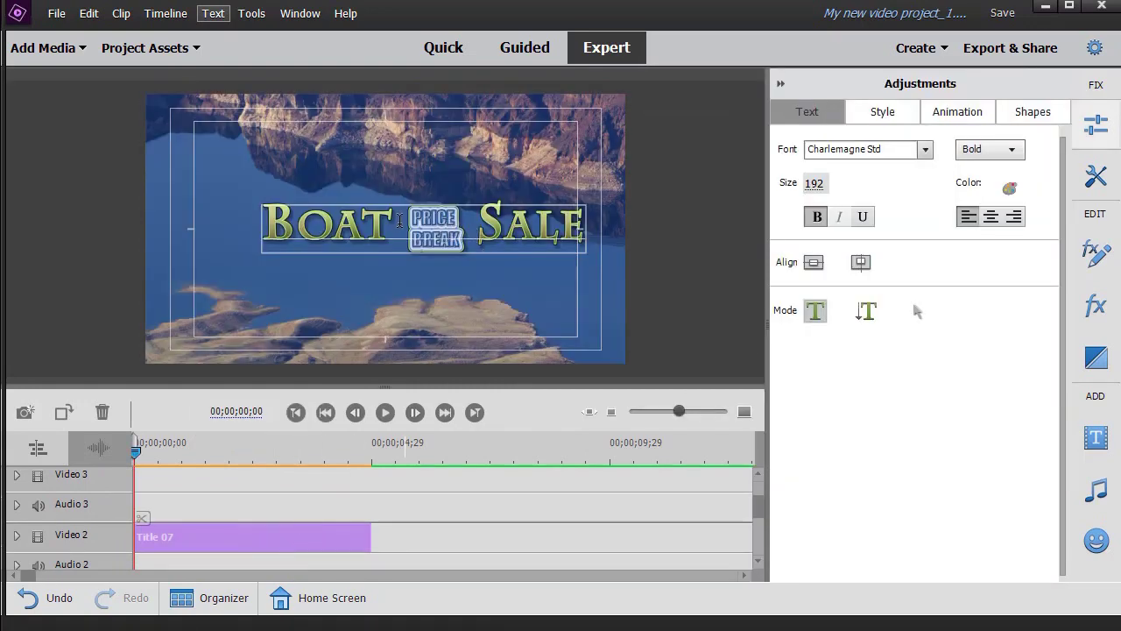
Step: Delete the old inline Price Break graphic and start a new line after SALE
key(shift+Right)
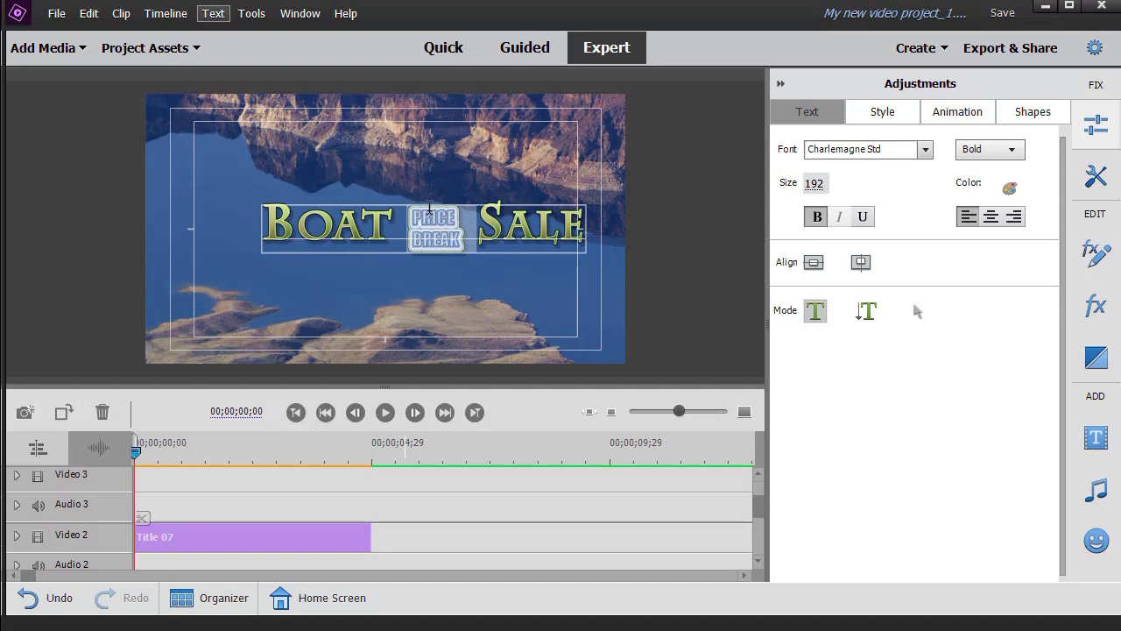
key(Delete)
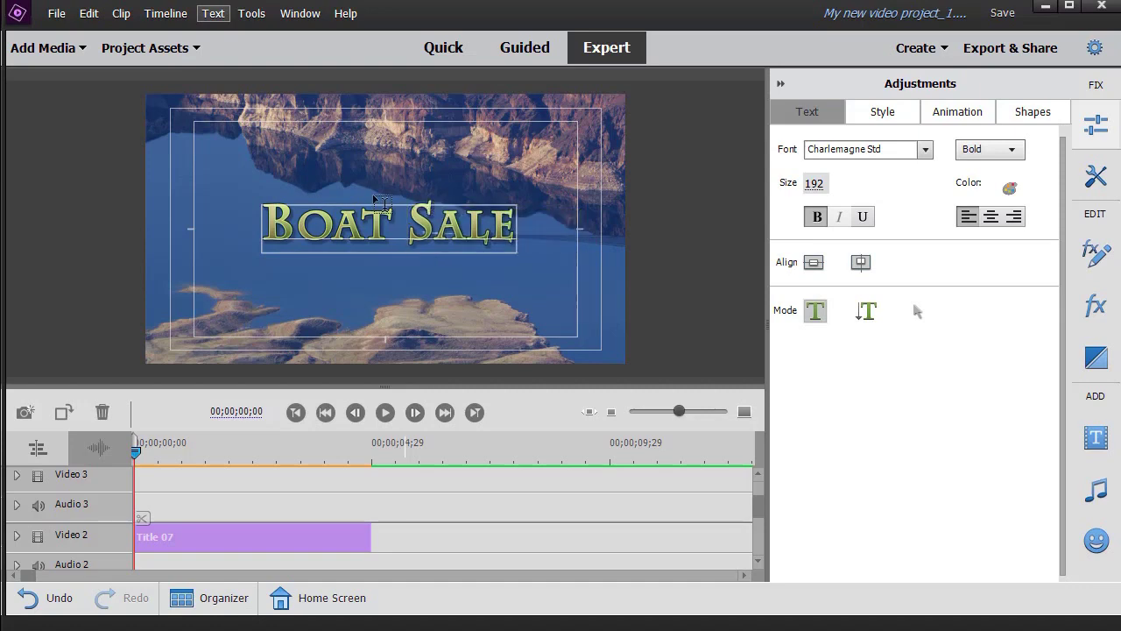
click(512, 225)
key(Return)
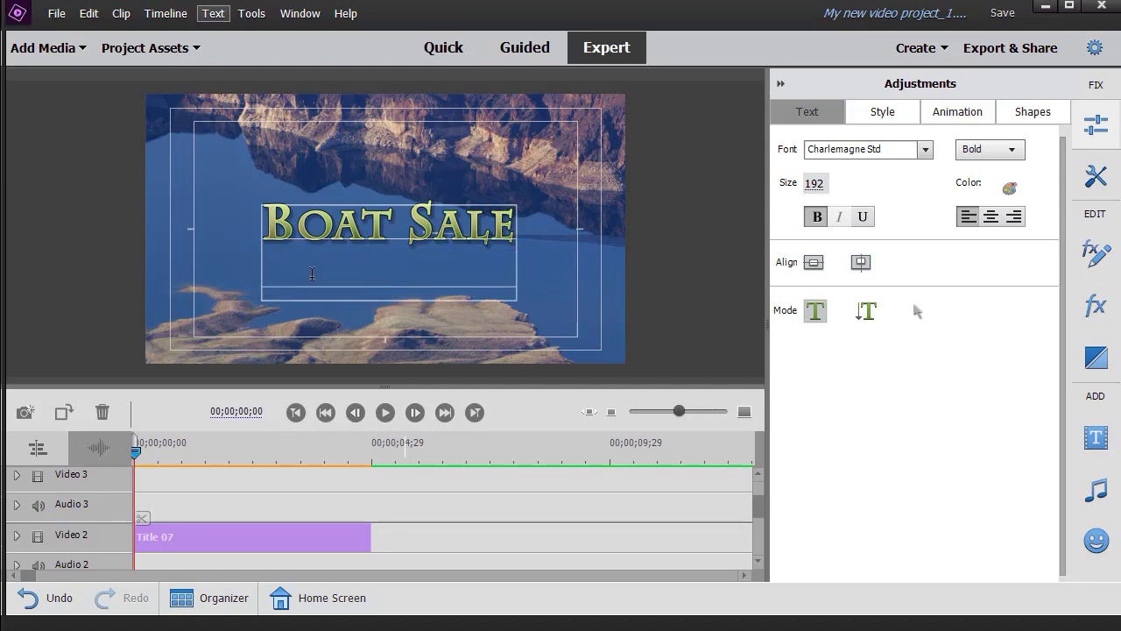
Step: Insert pricebreak.png into the title text on the new line
right_click(287, 265)
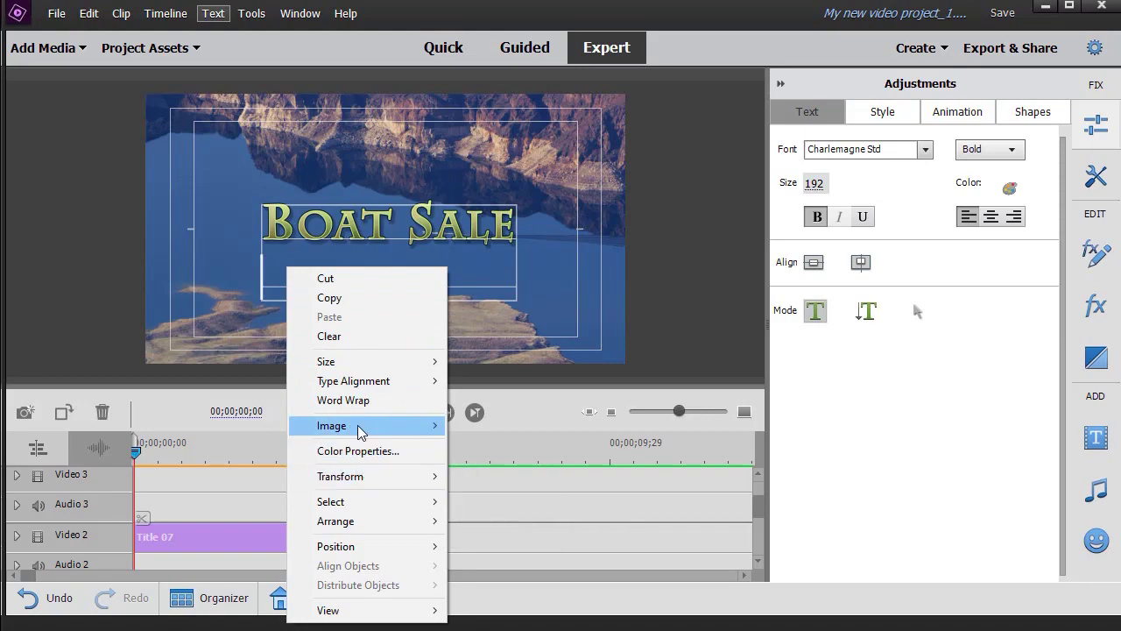
mouse_move(358, 429)
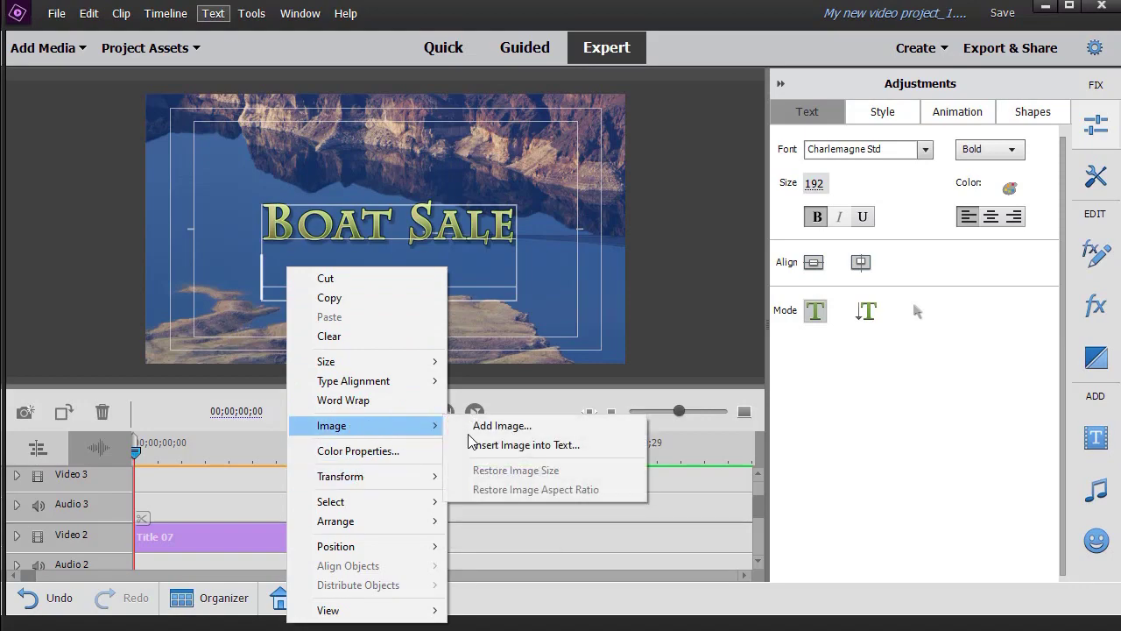
click(538, 446)
drag(765, 168, 761, 308)
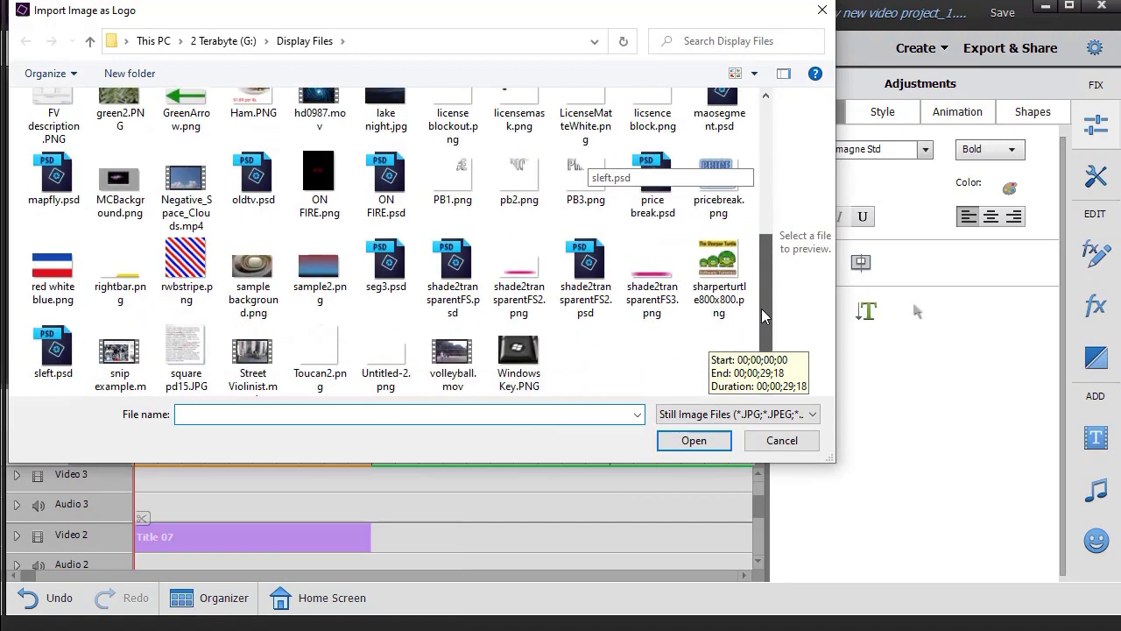
double_click(719, 179)
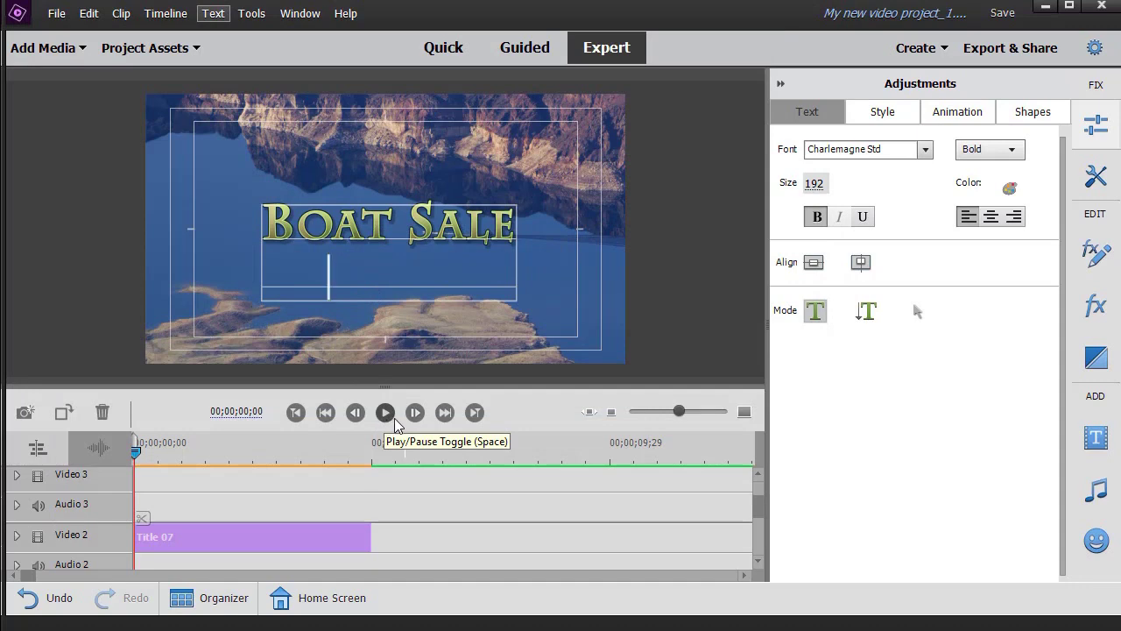
Step: Reopen the Title 07 clip and center its text lines horizontally
click(781, 84)
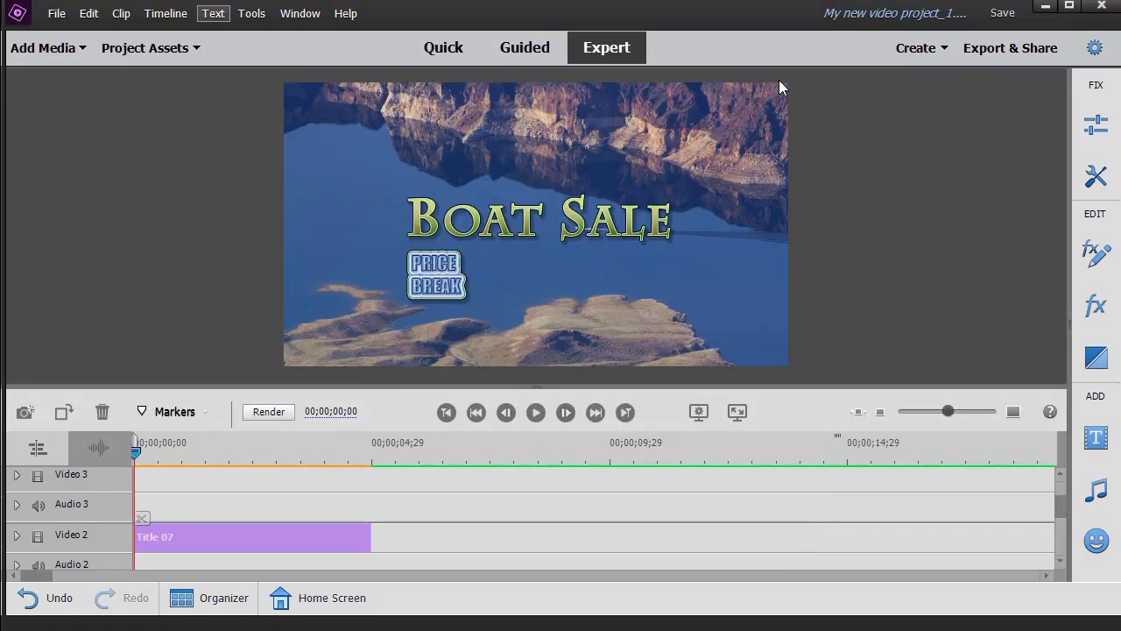
double_click(247, 539)
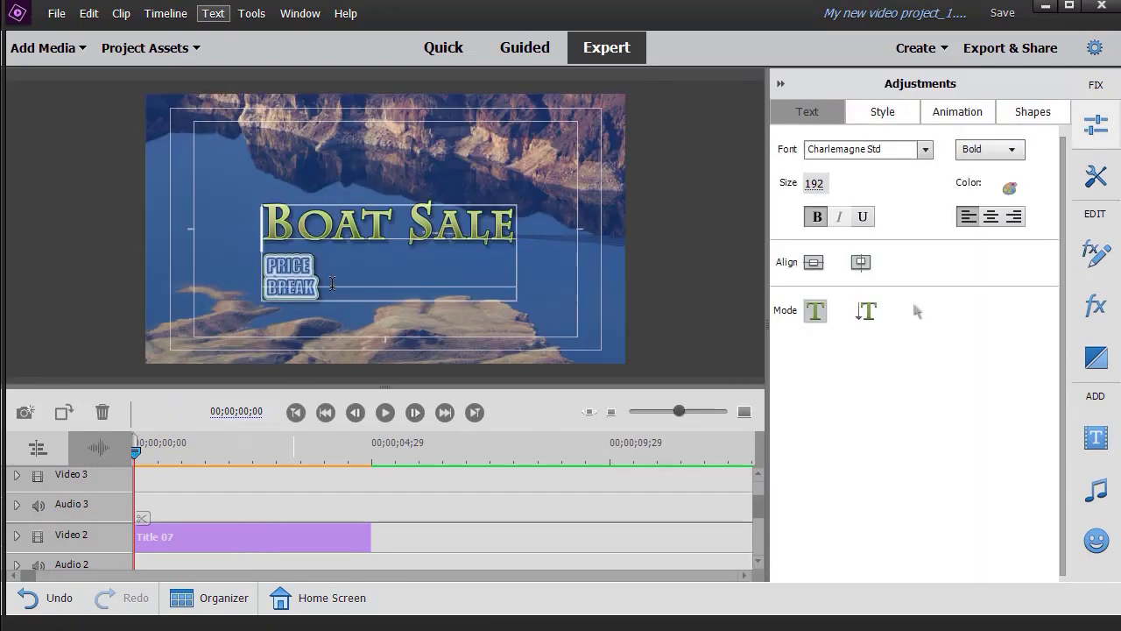
click(990, 218)
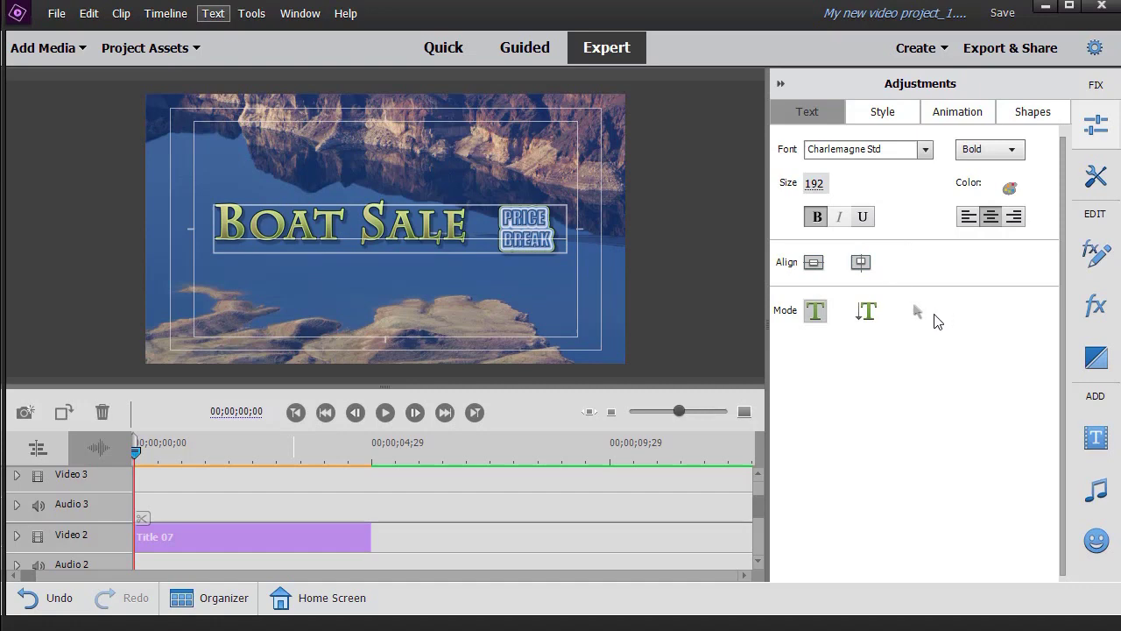
Step: Select the whole Boat Sale text box and drag its corner to scale it up to size 307
click(917, 312)
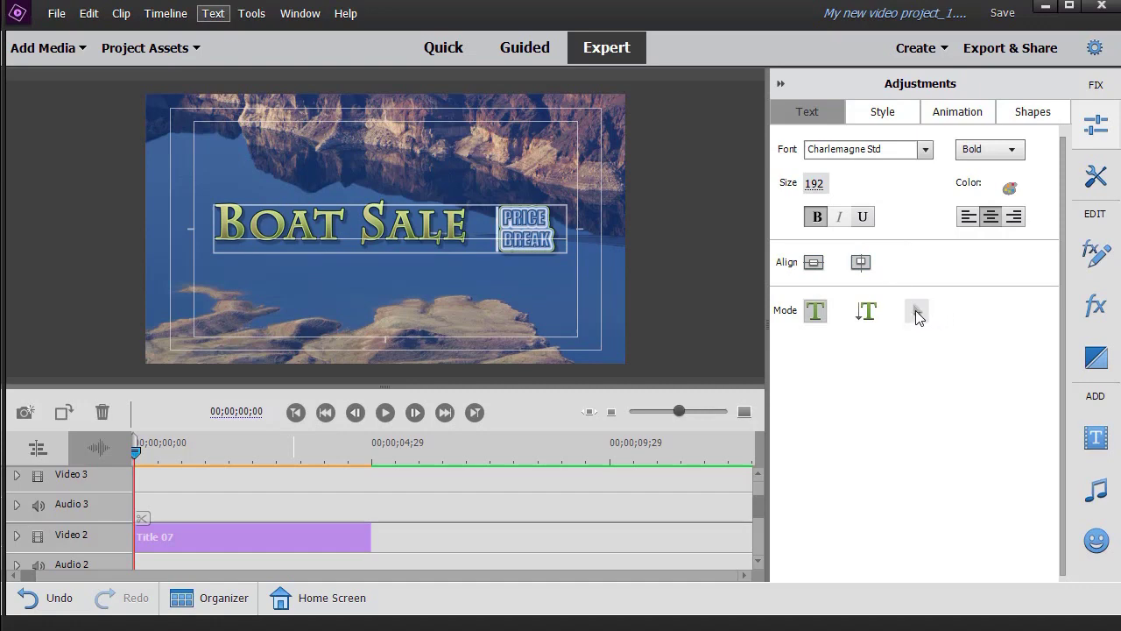
click(473, 235)
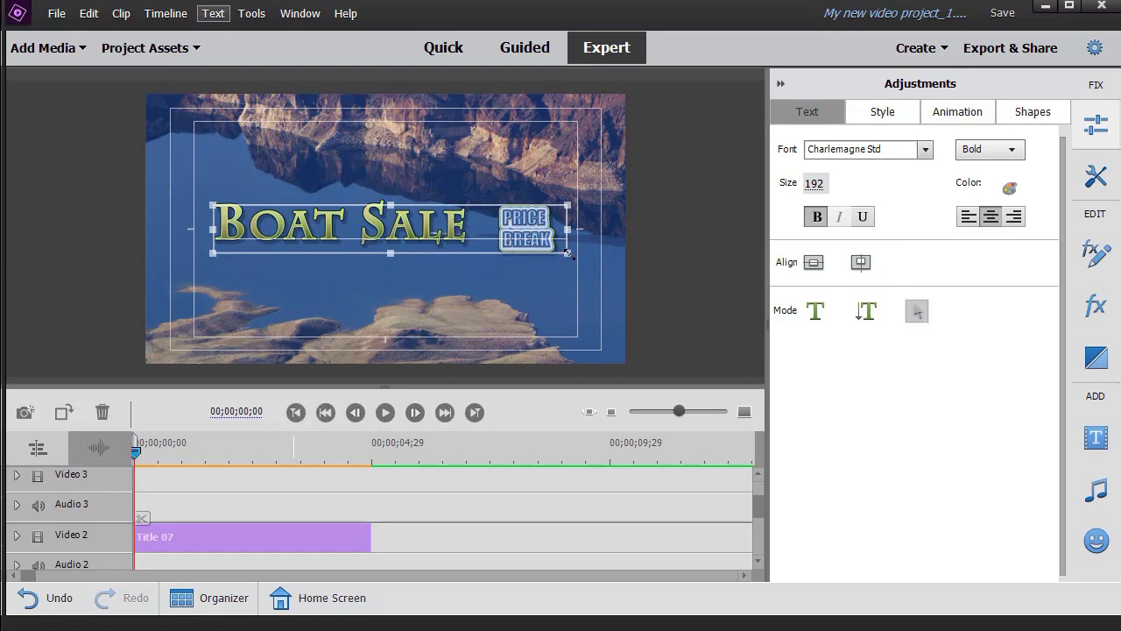
drag(568, 254, 576, 282)
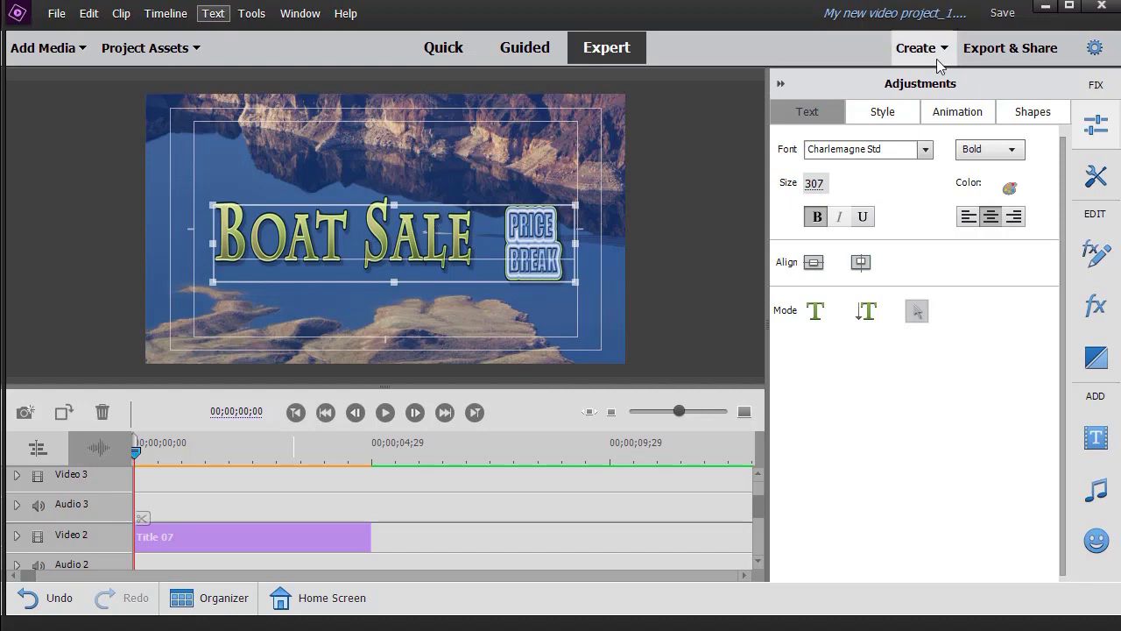
Step: Apply the DropInByCharacter animation to the Boat Sale title and close the Adjustments panel
click(957, 112)
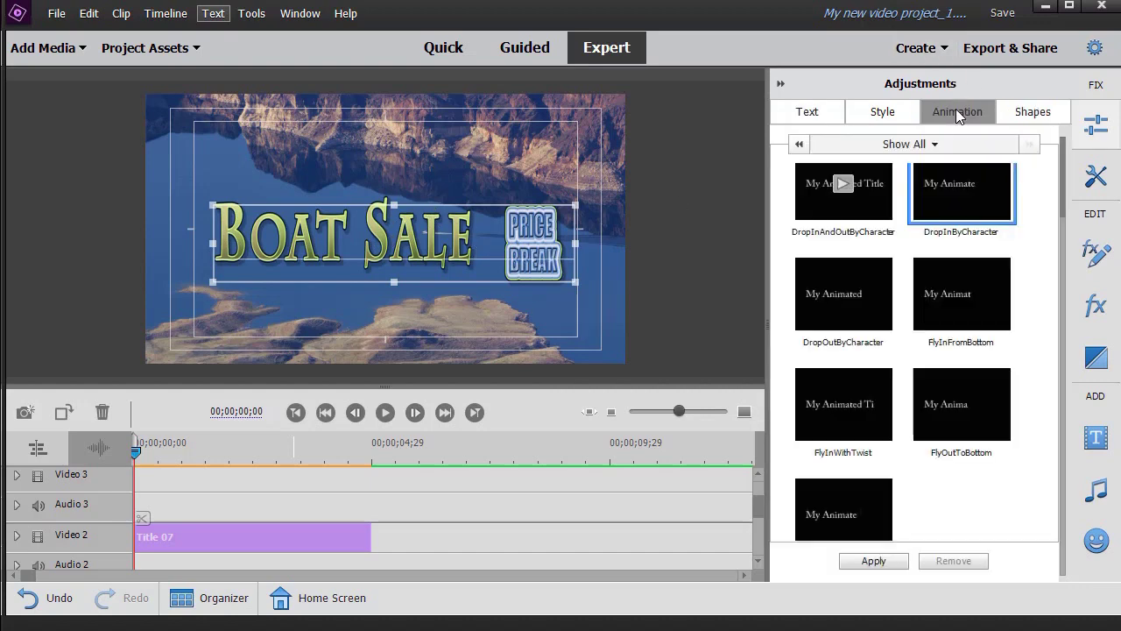
click(865, 564)
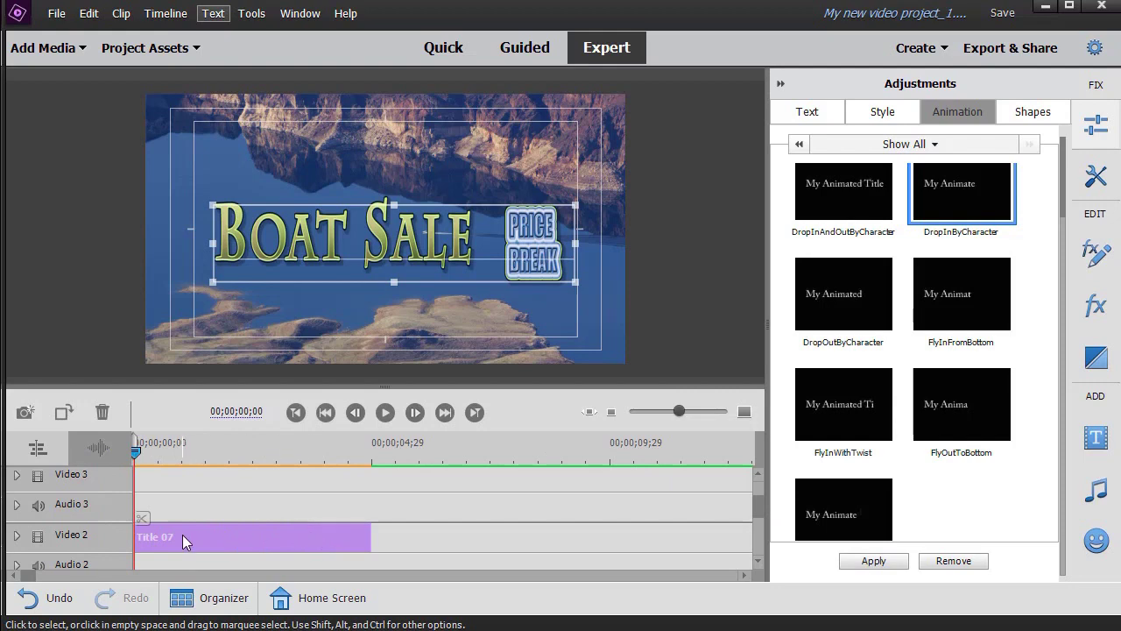
click(778, 83)
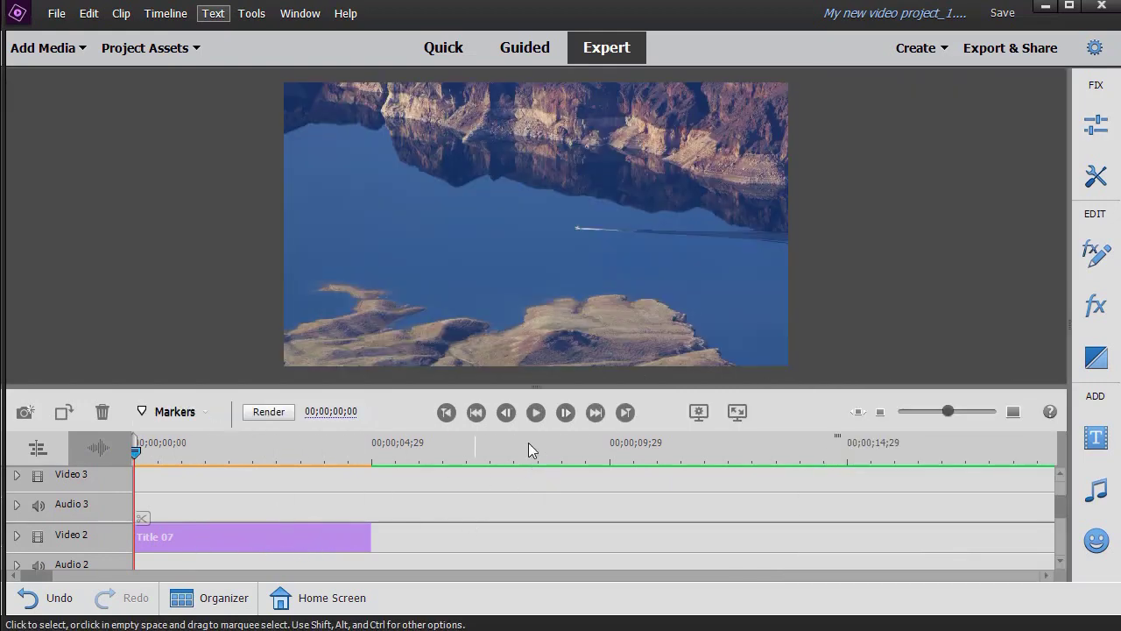
Step: Render and preview the animated title, then reopen Title 07 for editing
click(273, 415)
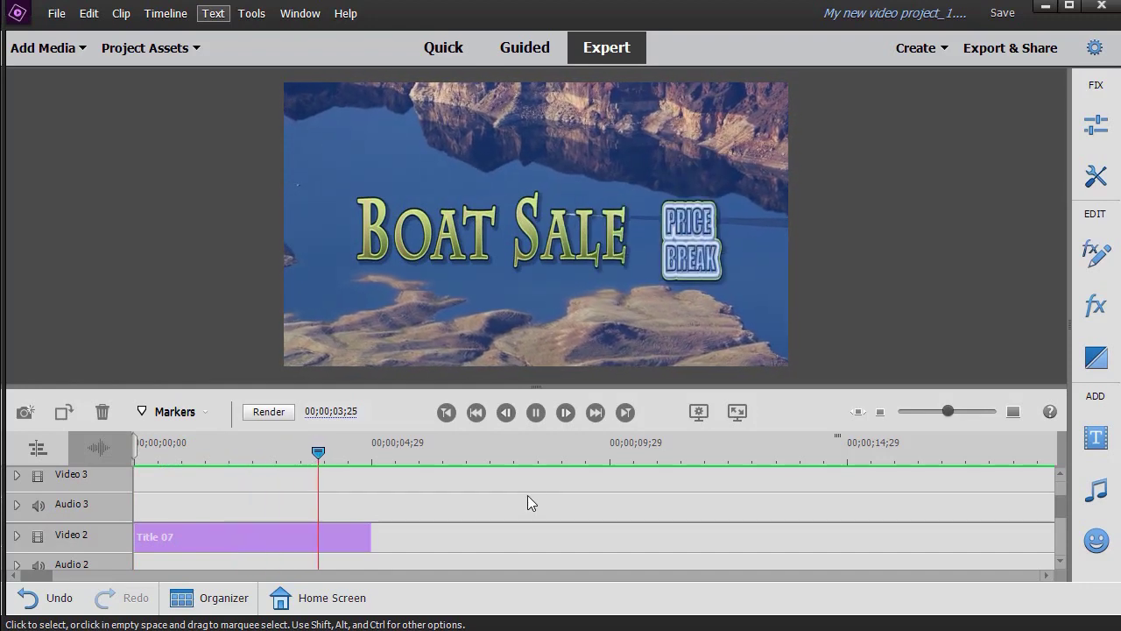
click(536, 411)
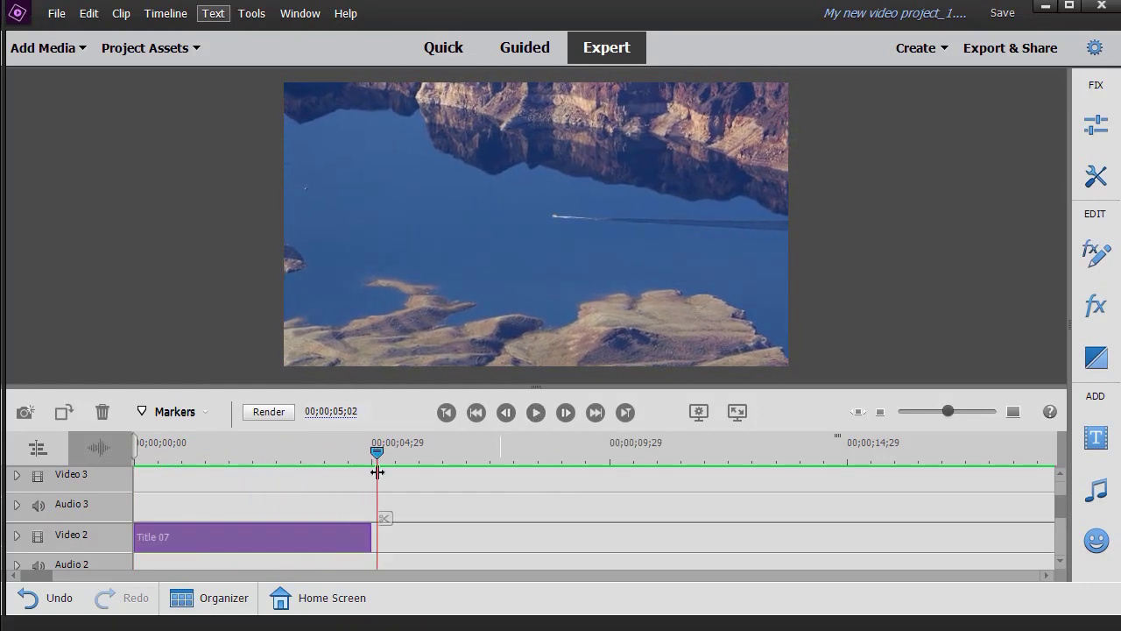
drag(378, 448, 317, 458)
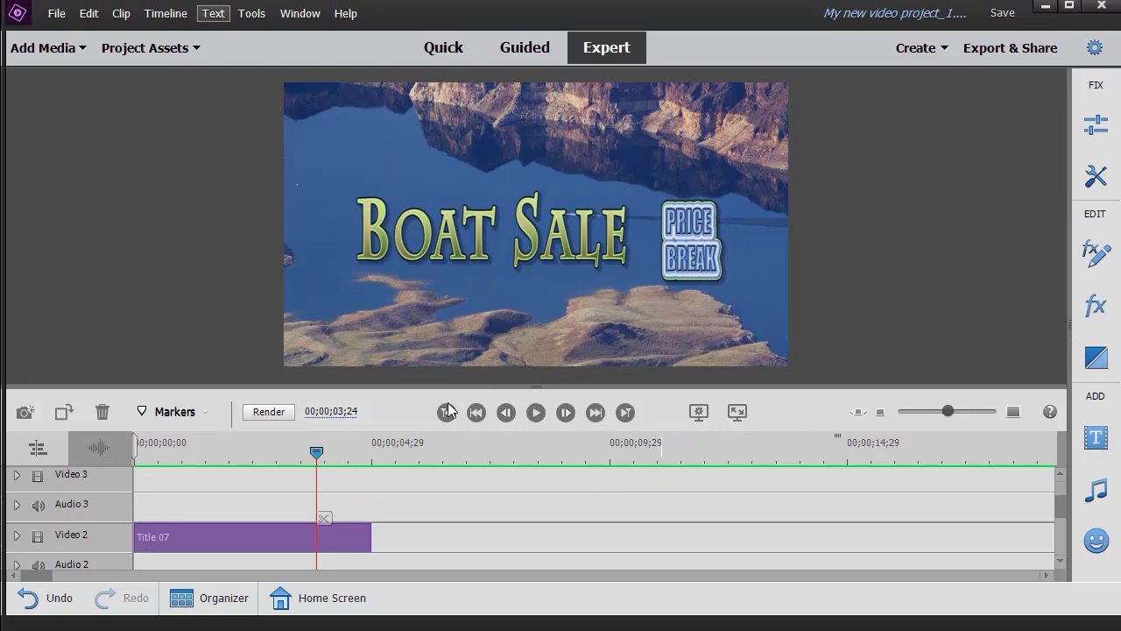
click(294, 539)
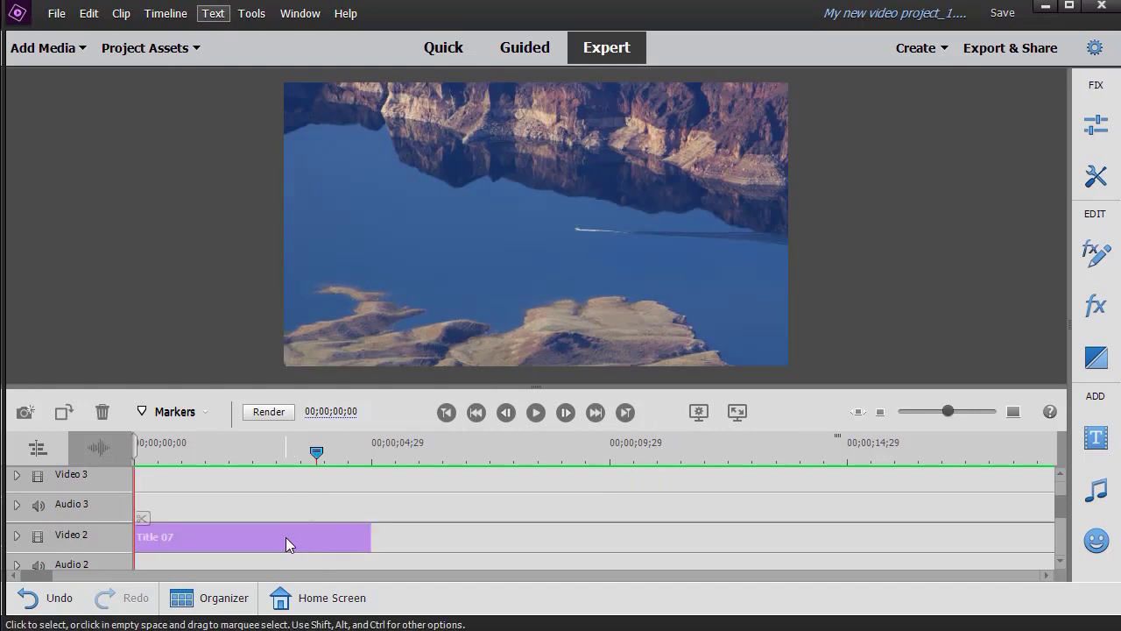
double_click(287, 537)
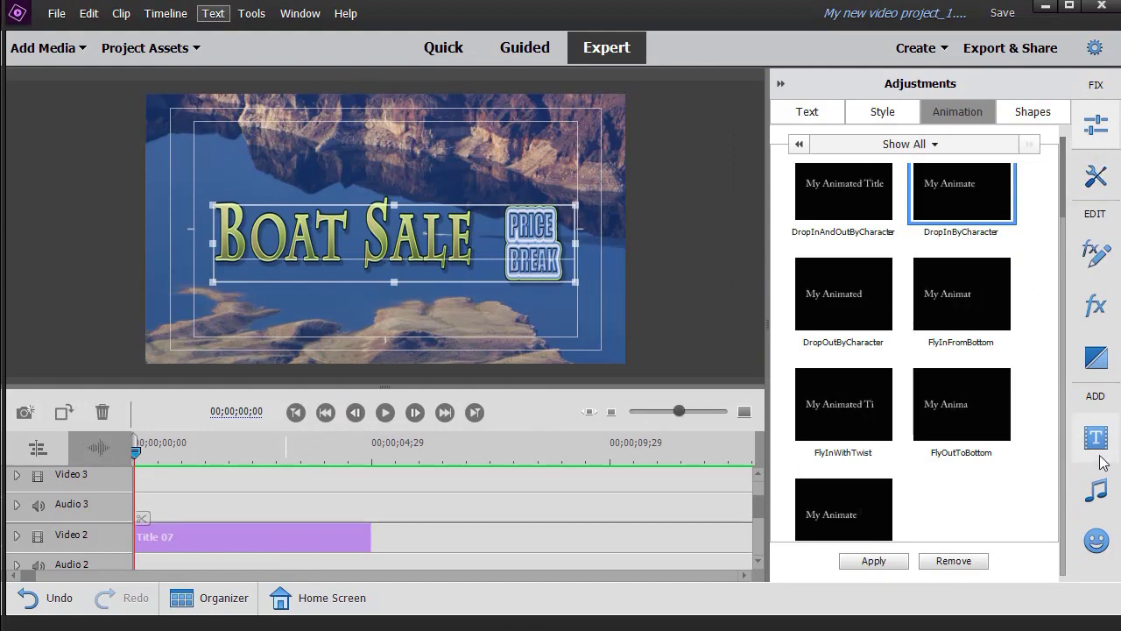
Step: Drop the 3D Motion Swing In transition onto the start of Title 07 on Video 2
click(1095, 359)
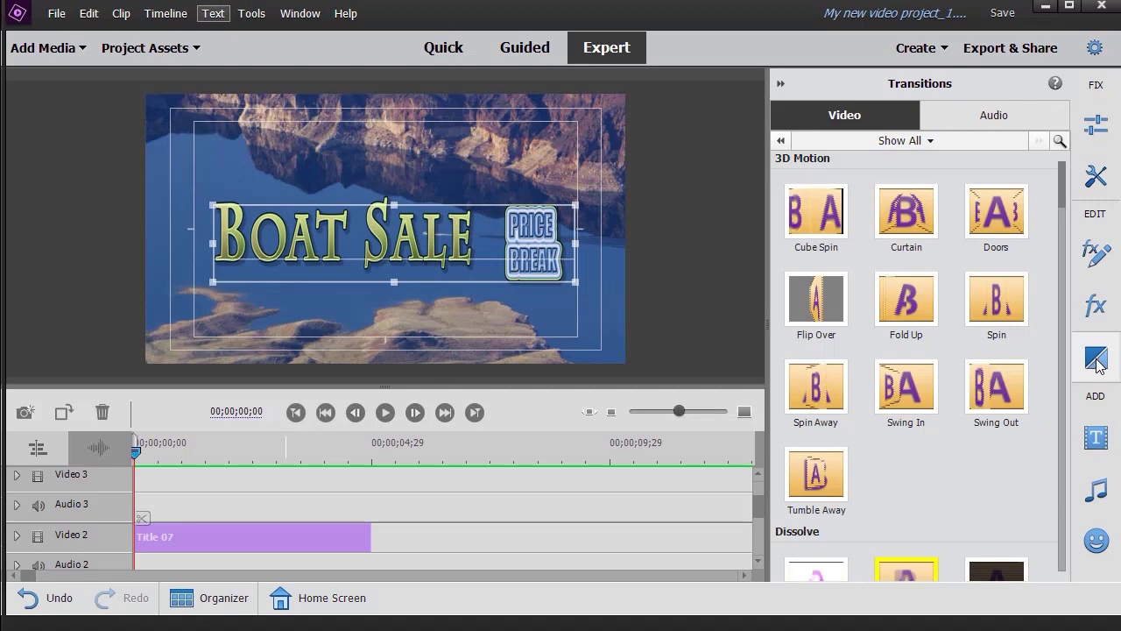
click(910, 230)
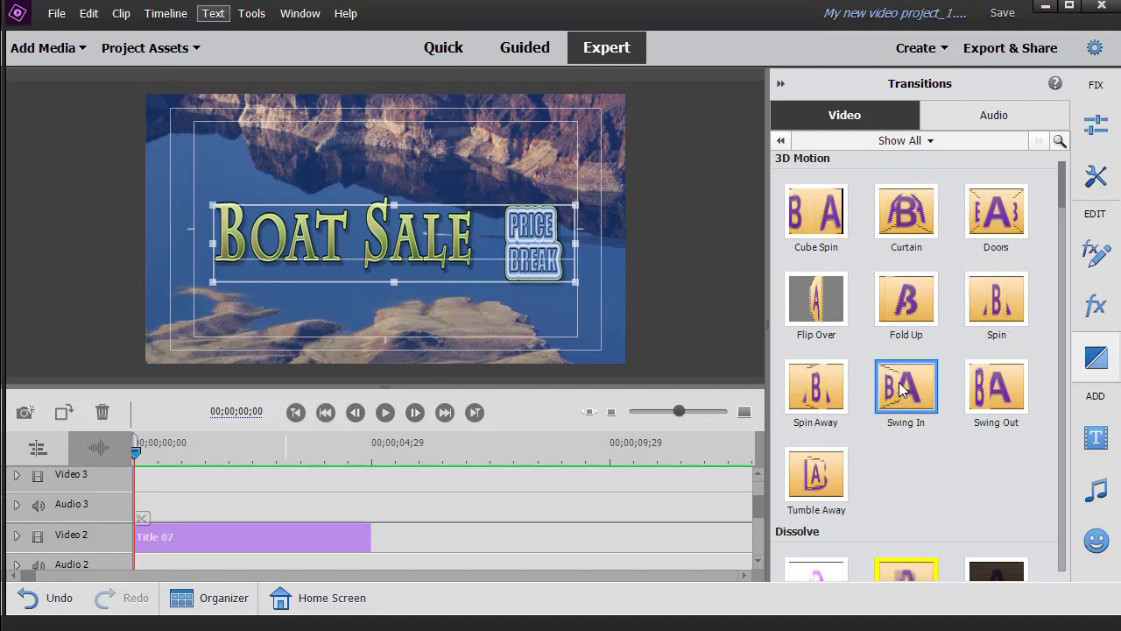
drag(887, 385, 144, 531)
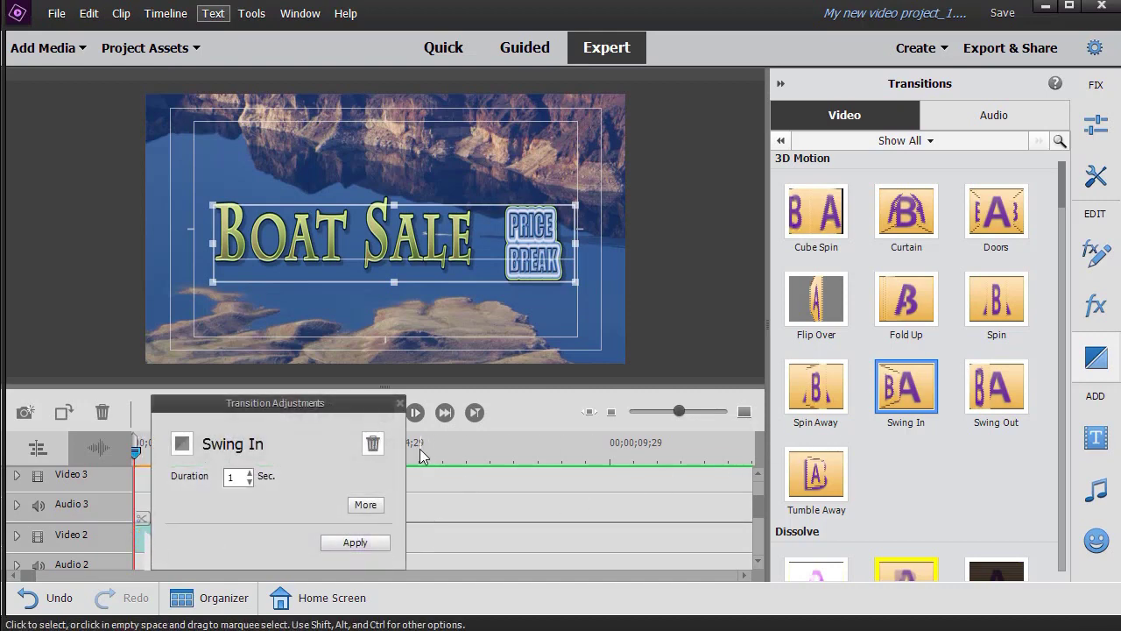
click(399, 404)
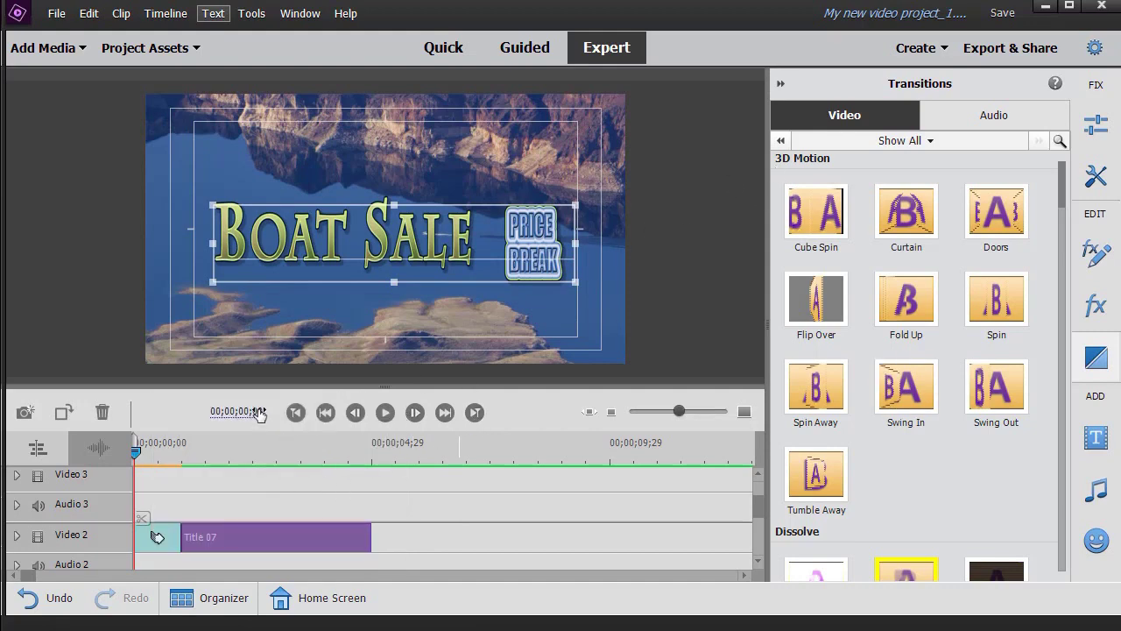
Step: Render the timeline and preview the Boat Sale title with its Swing In transition
click(387, 413)
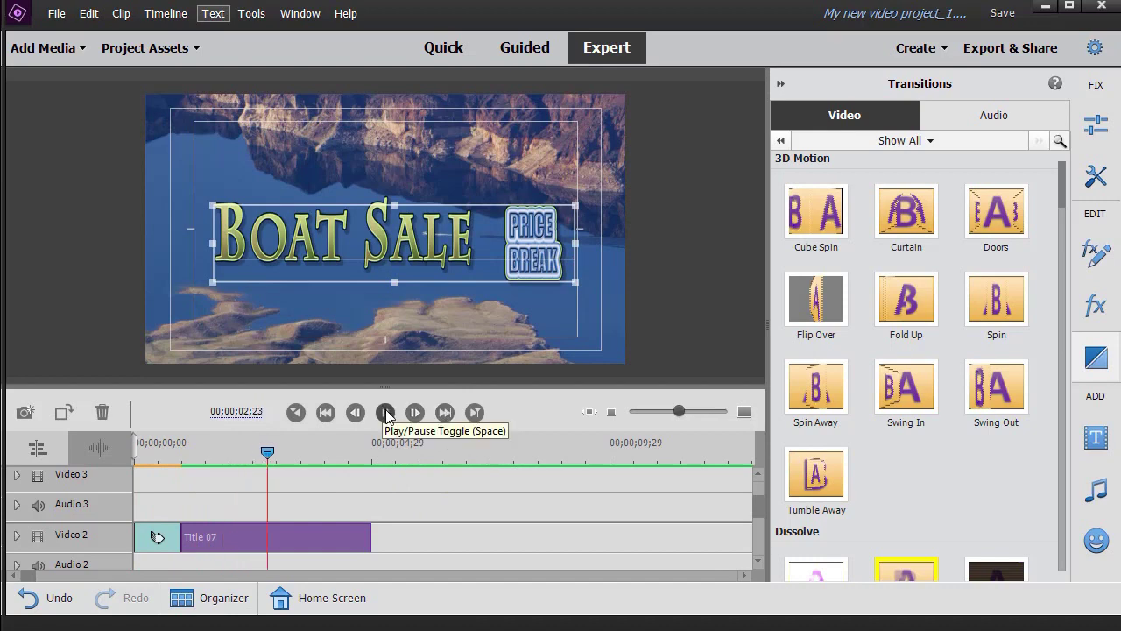
click(386, 412)
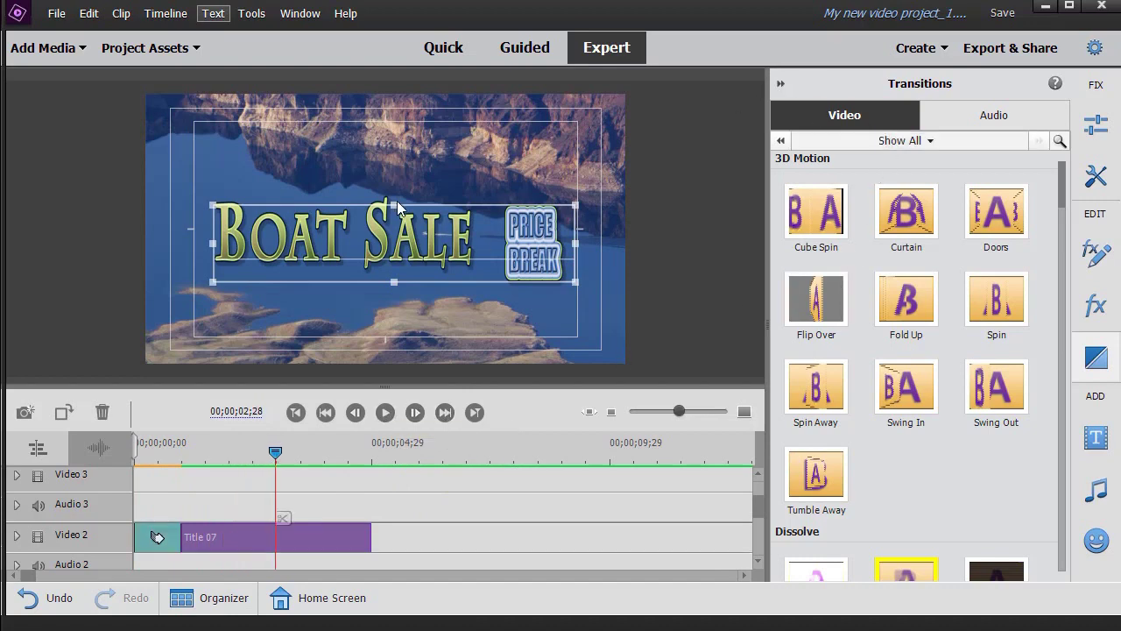
click(782, 84)
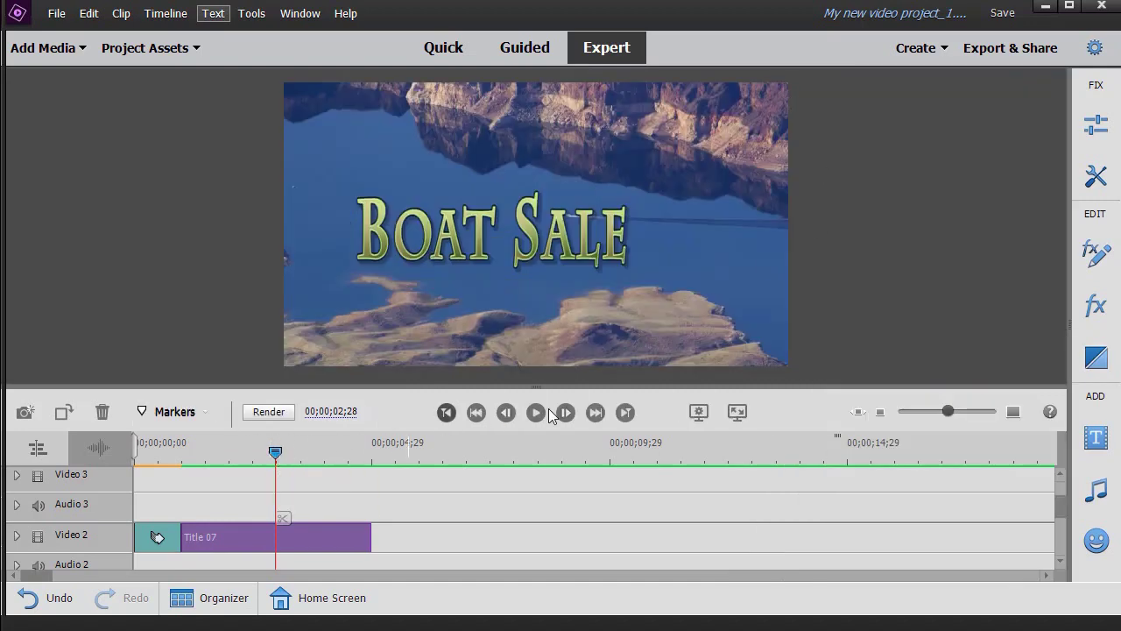
click(270, 412)
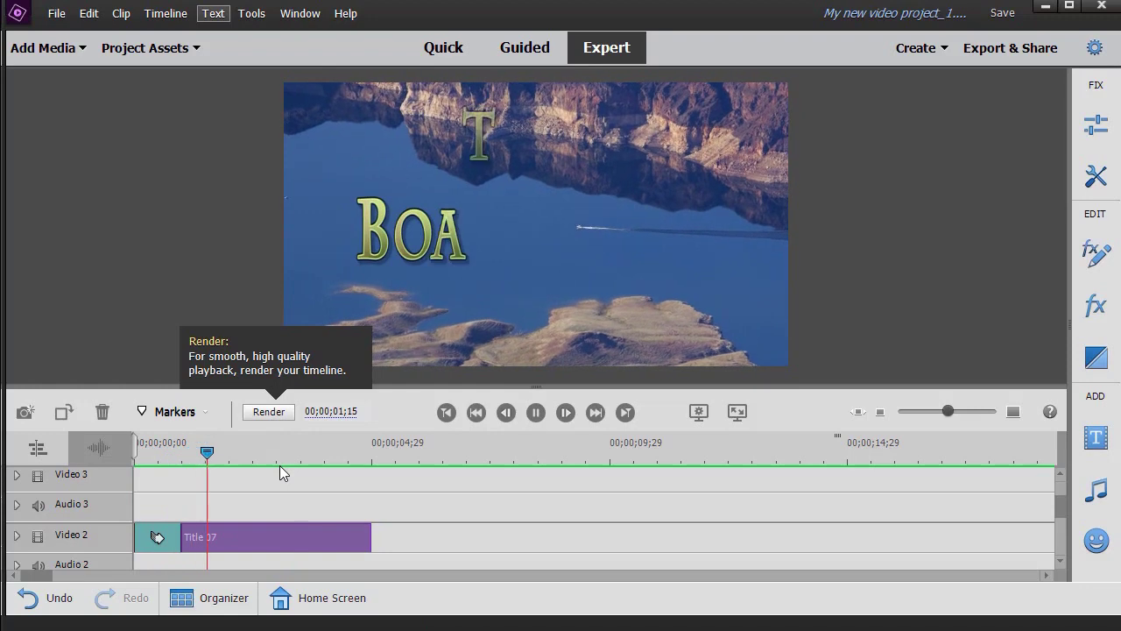
click(536, 414)
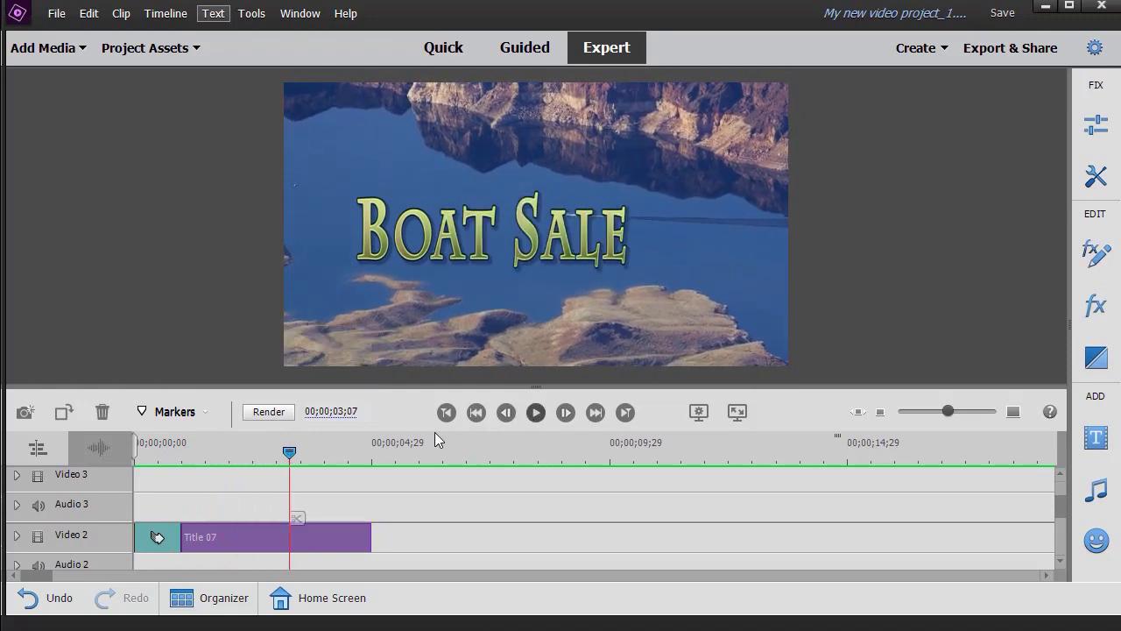
Step: Delete the Swing In transition from the start of Title 07
click(325, 538)
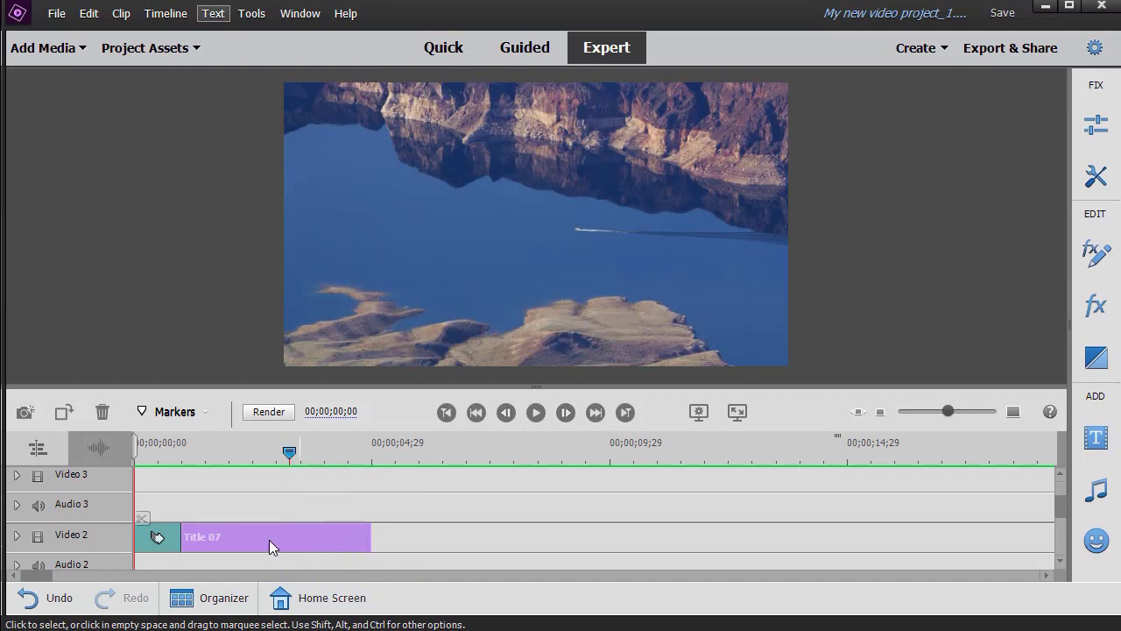
click(164, 539)
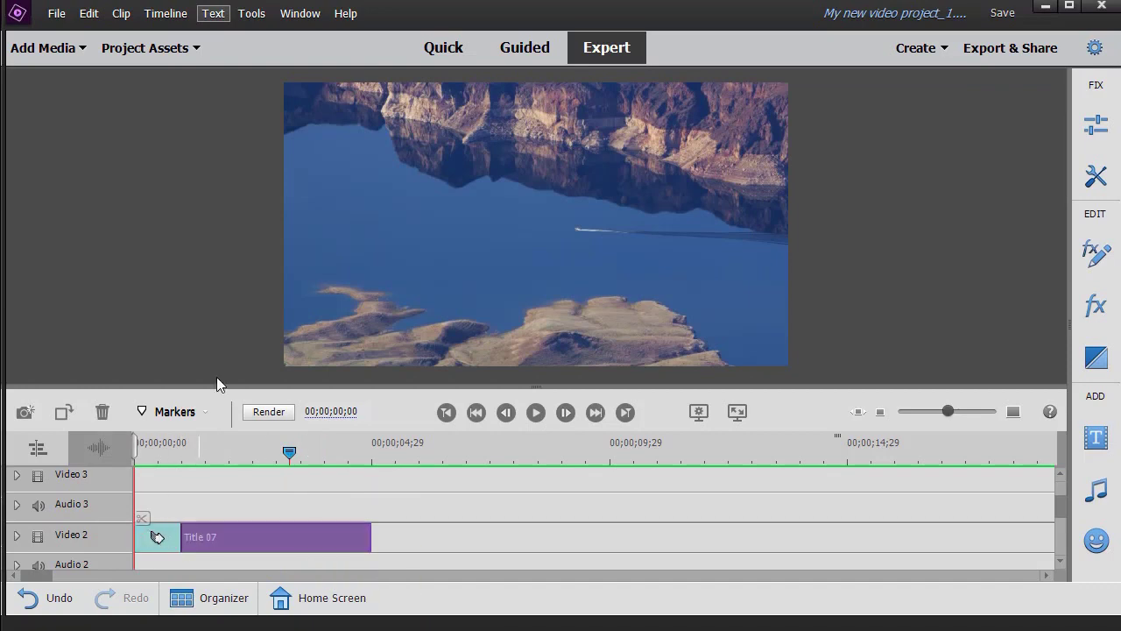
key(Delete)
Step: Edit Title 07 and delete the space and inline PRICE BREAK graphic after BOAT SALE
double_click(236, 533)
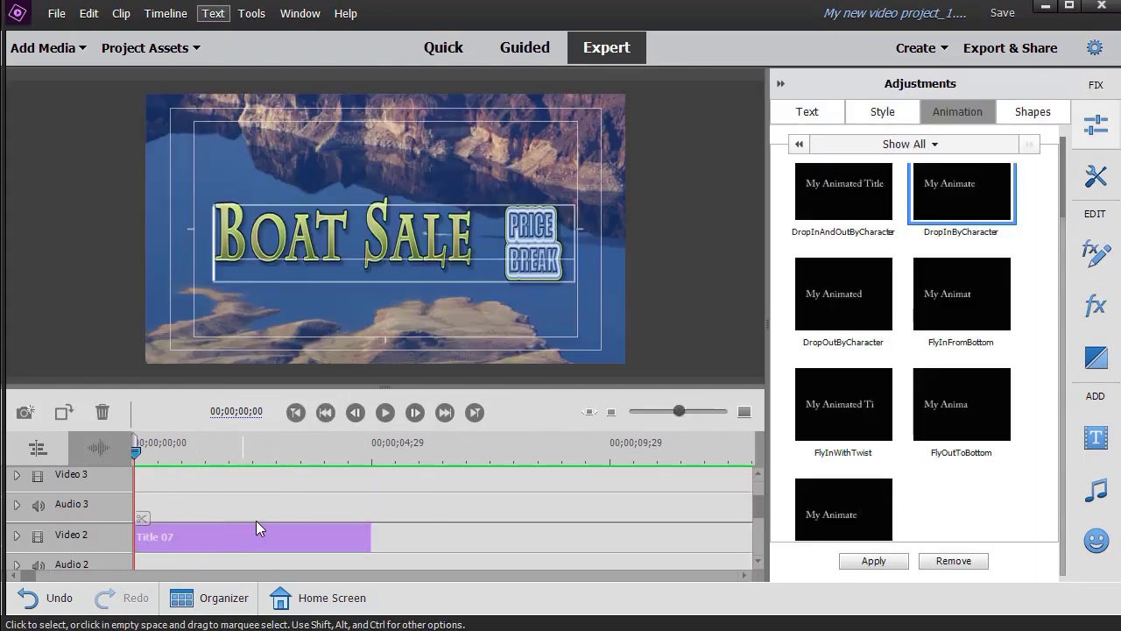
click(507, 229)
key(BackSpace)
key(Delete)
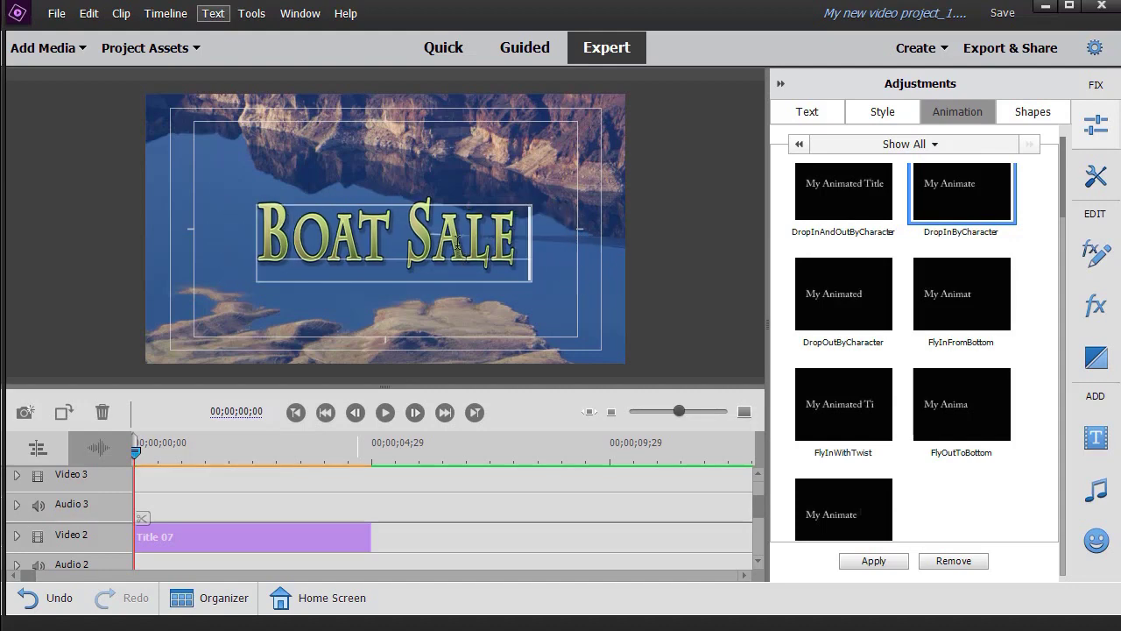
click(460, 234)
right_click(460, 230)
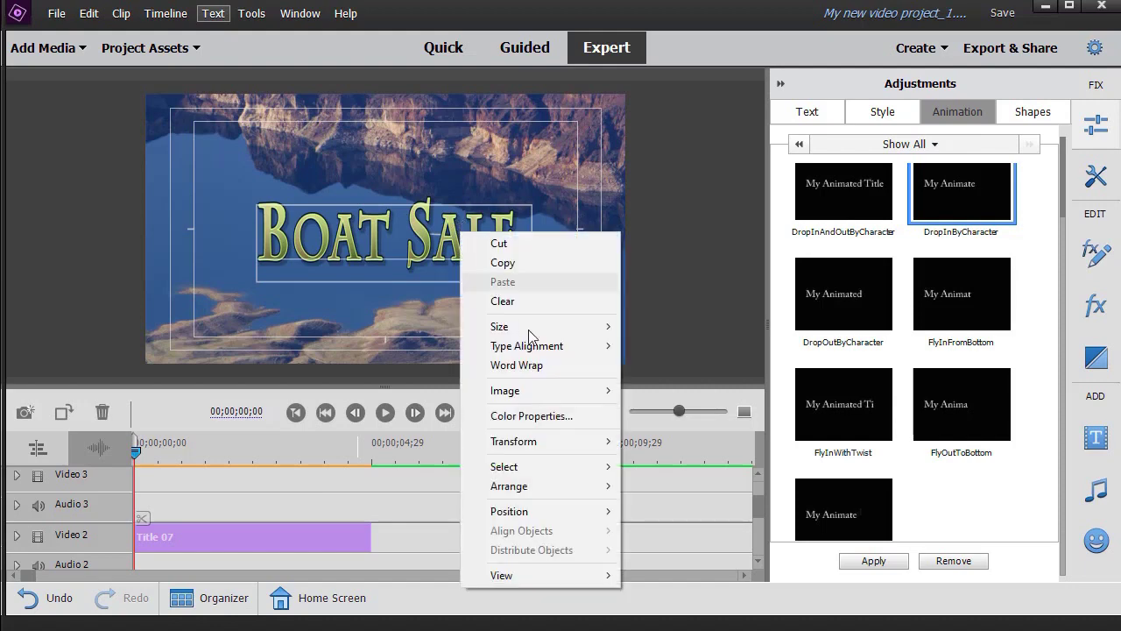
Step: Insert pricebreak.png into the Boat Sale title using Image > Add Image
mouse_move(543, 399)
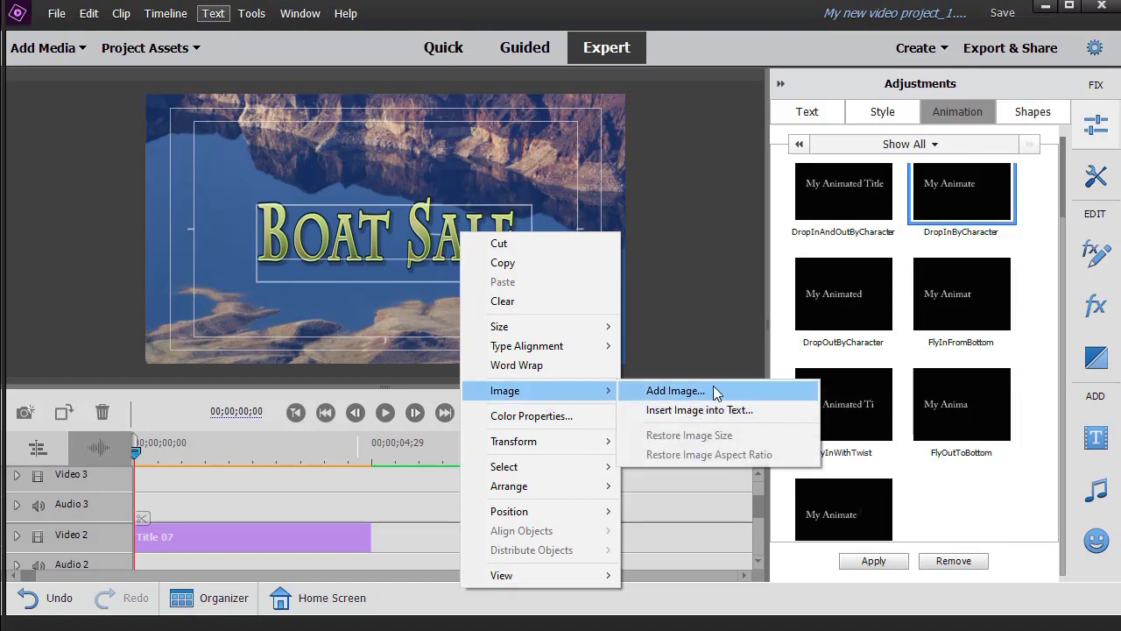
click(712, 391)
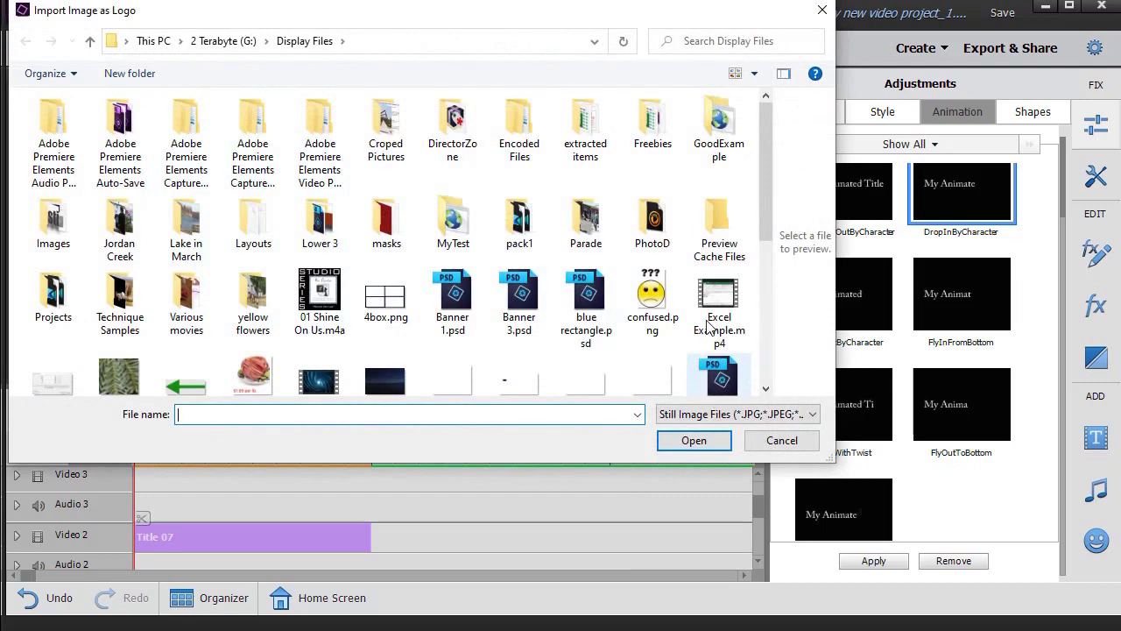
scroll(630, 202, down, 3)
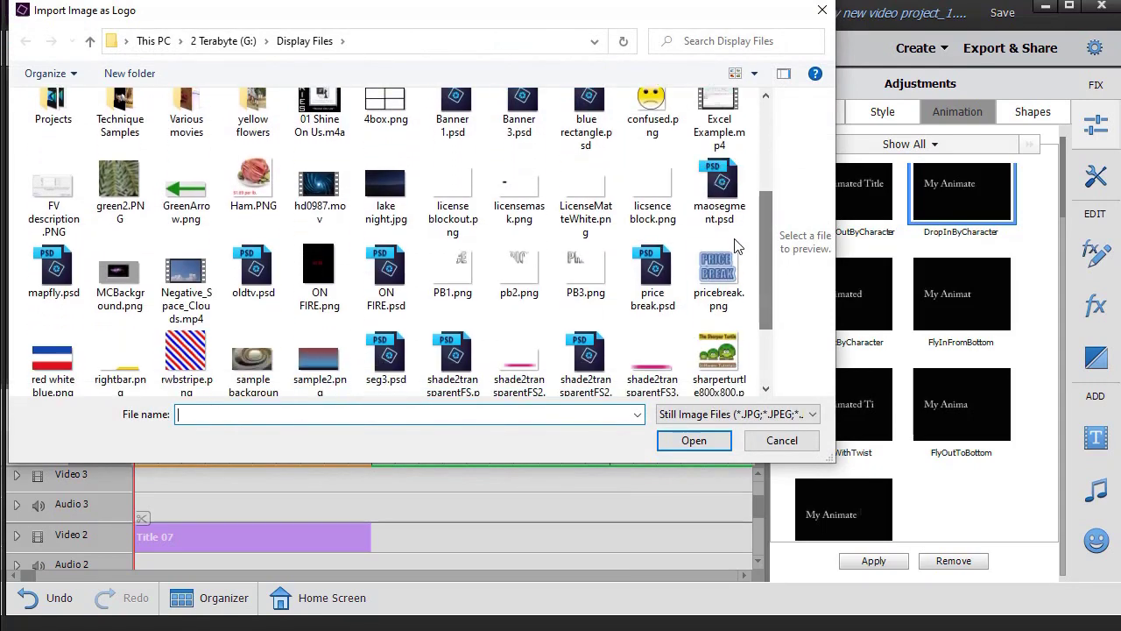
double_click(719, 276)
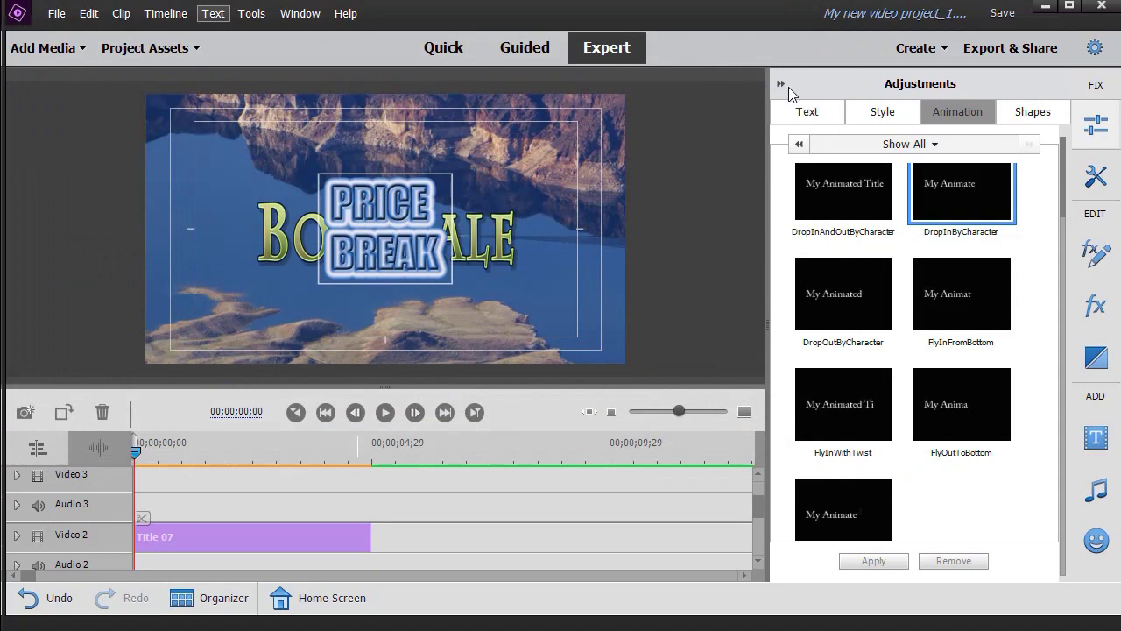
Step: Move the PRICE BREAK image to the upper left and Boat Sale to its right
click(801, 109)
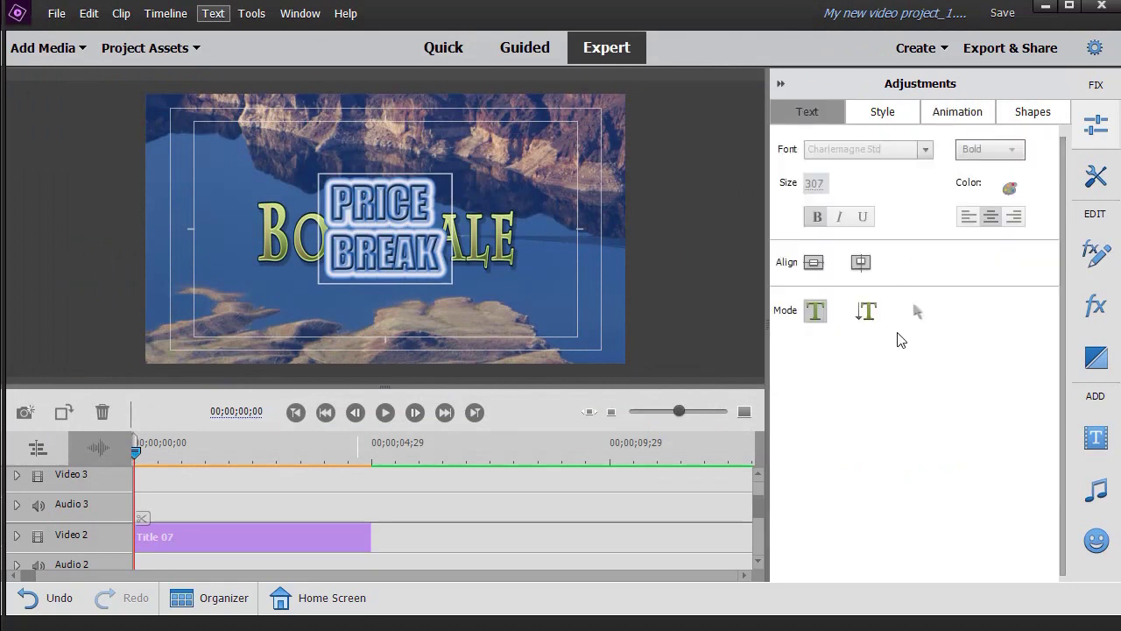
click(916, 315)
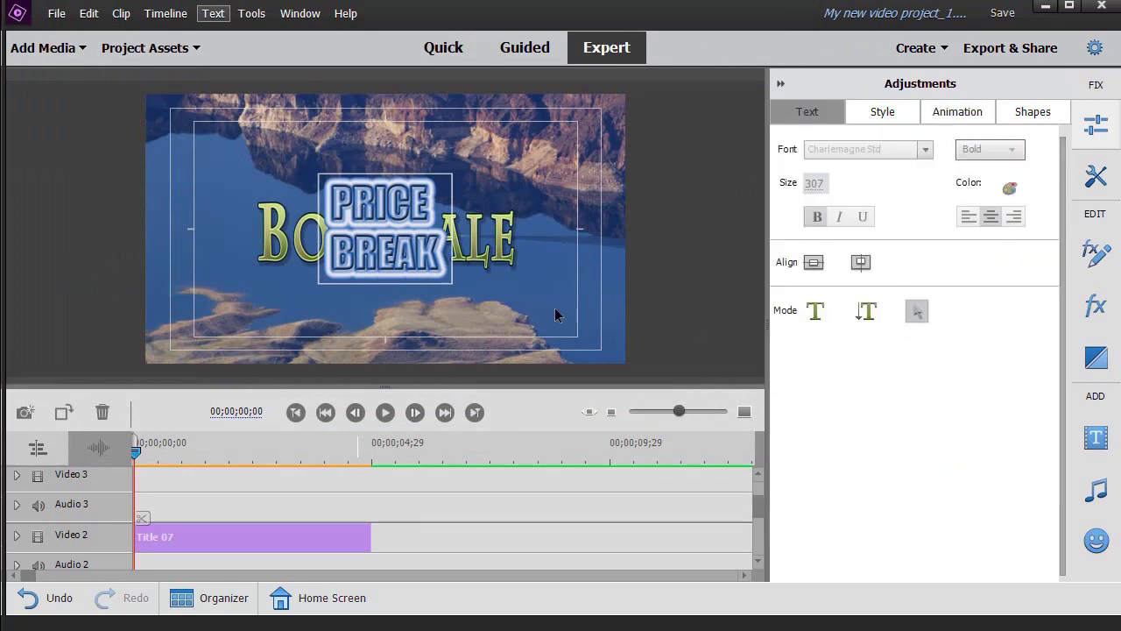
drag(412, 235, 278, 291)
drag(447, 243, 488, 189)
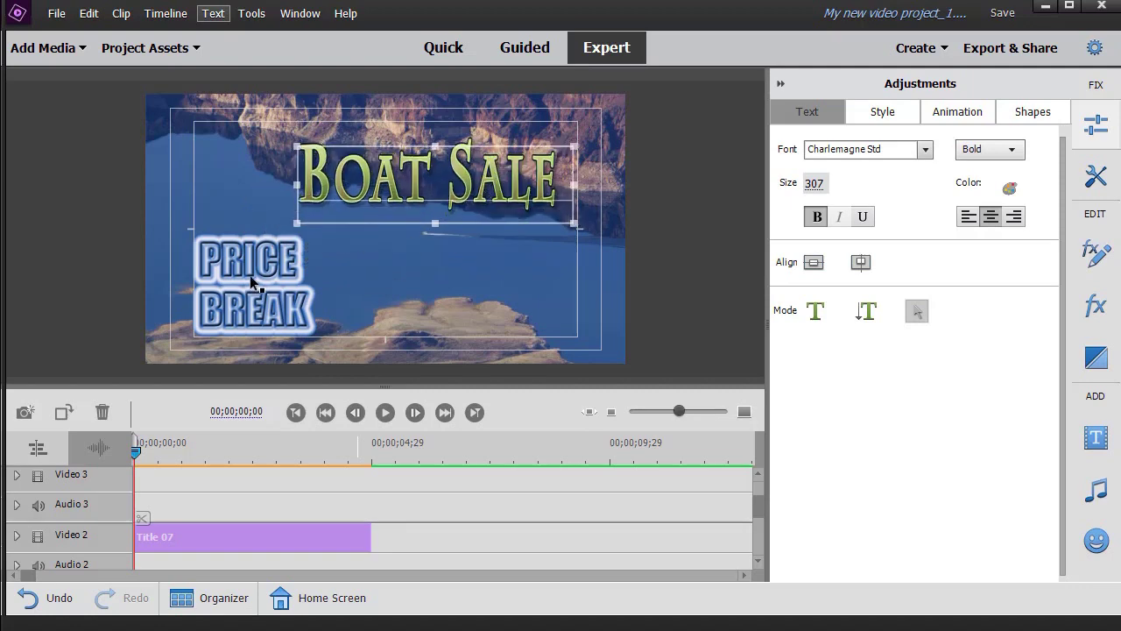
drag(268, 278, 259, 166)
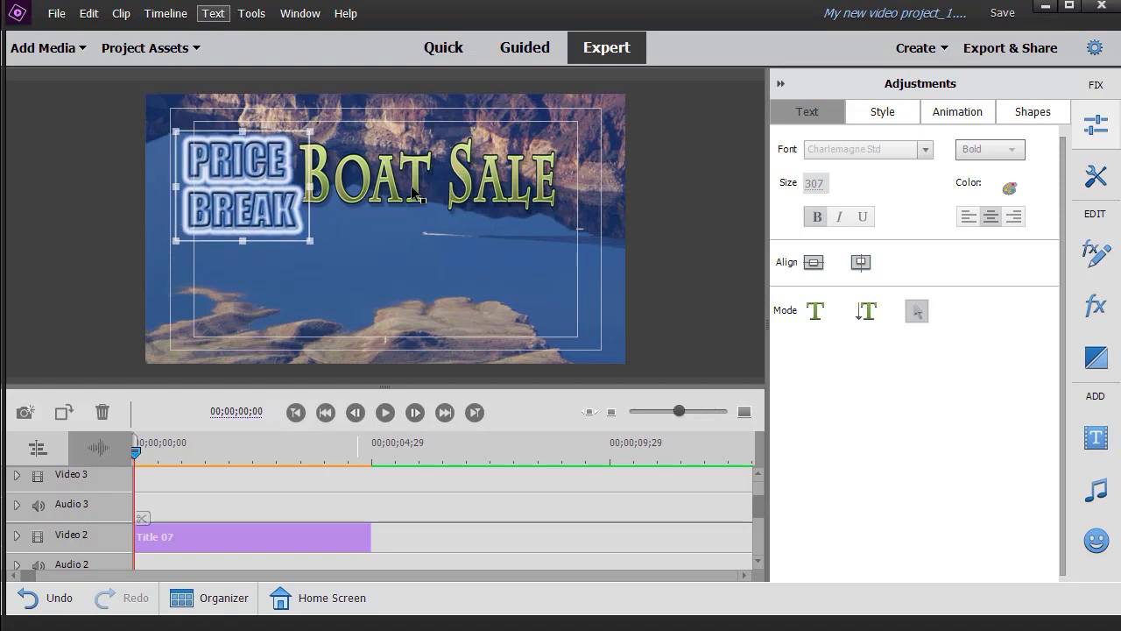
drag(412, 193, 439, 207)
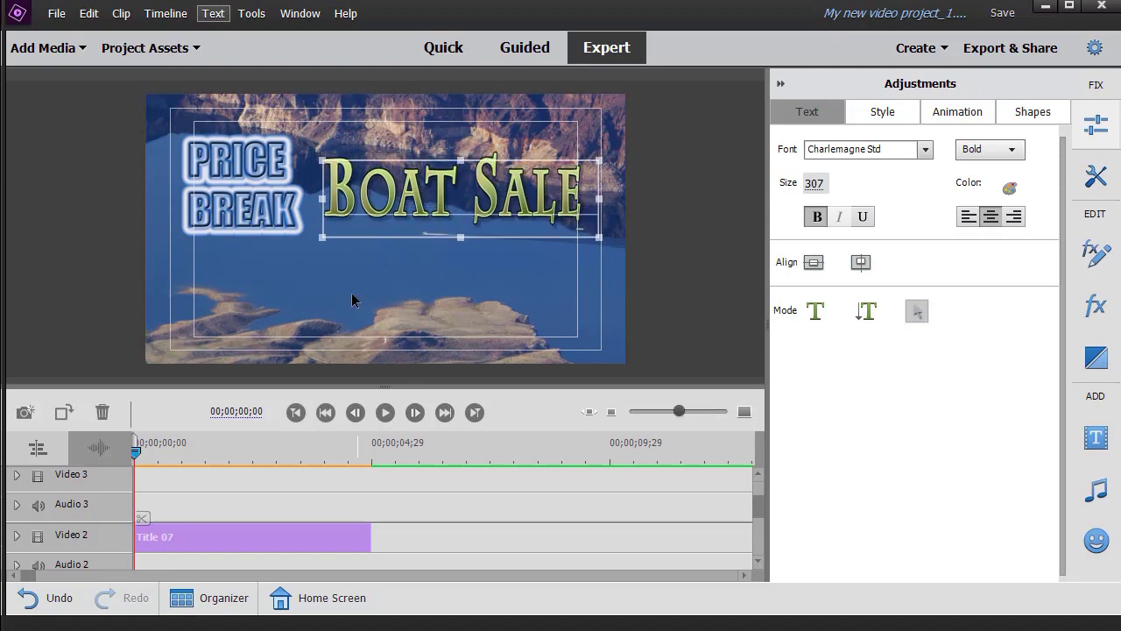
Step: Shrink the PRICE BREAK image by dragging its corner handle
click(232, 211)
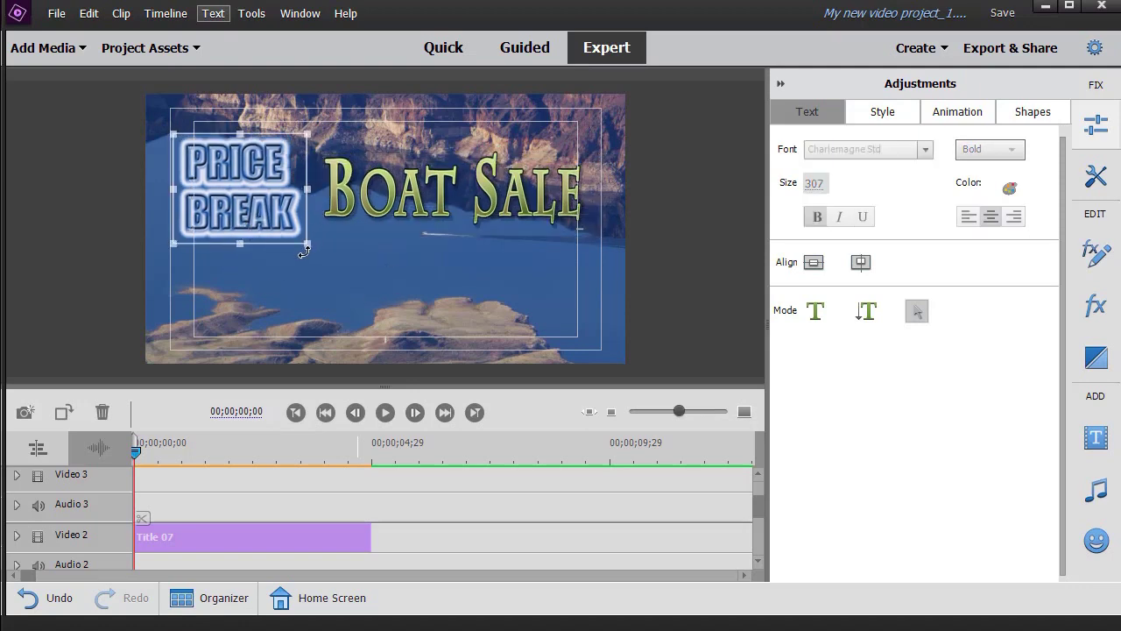
drag(306, 242, 269, 193)
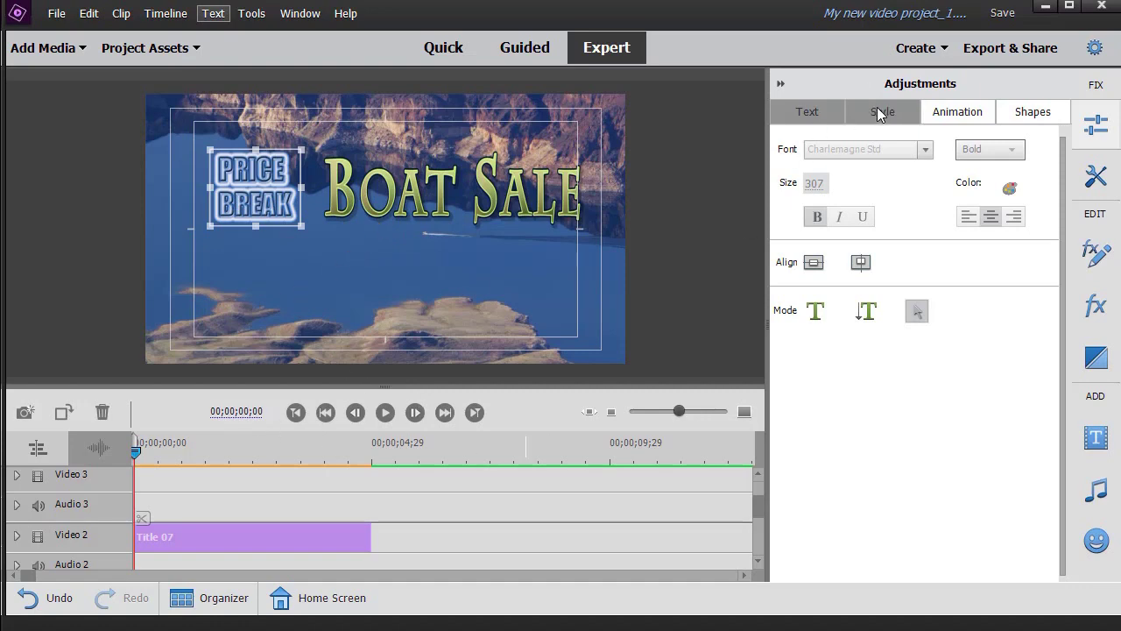
click(781, 83)
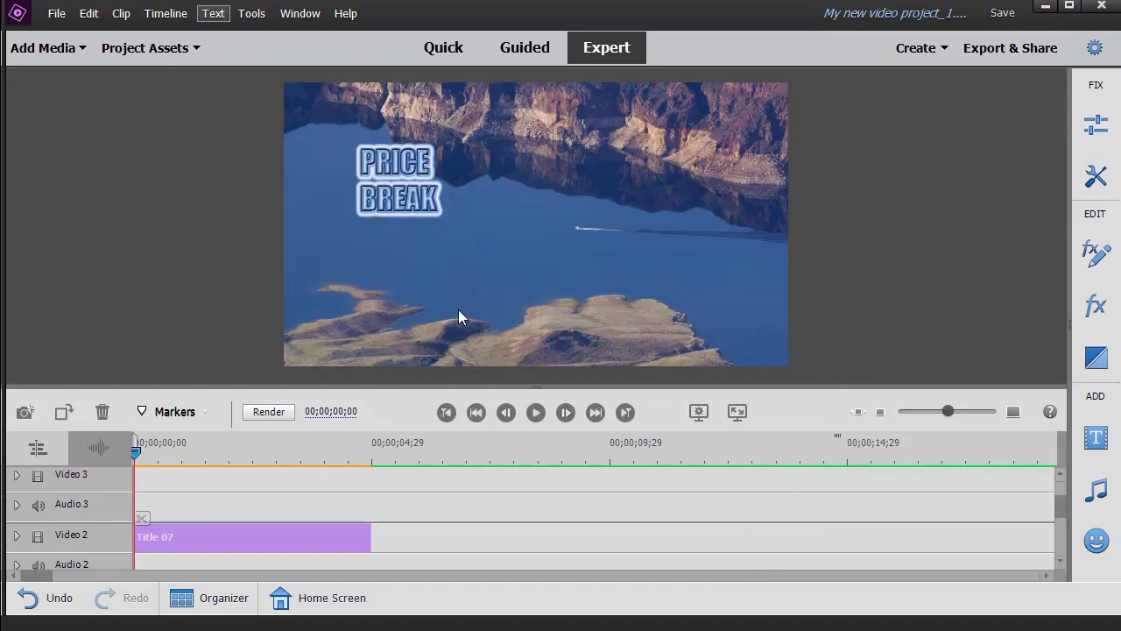
Step: Render and play the rearranged Boat Sale title over the lake, then select Title 07
click(270, 412)
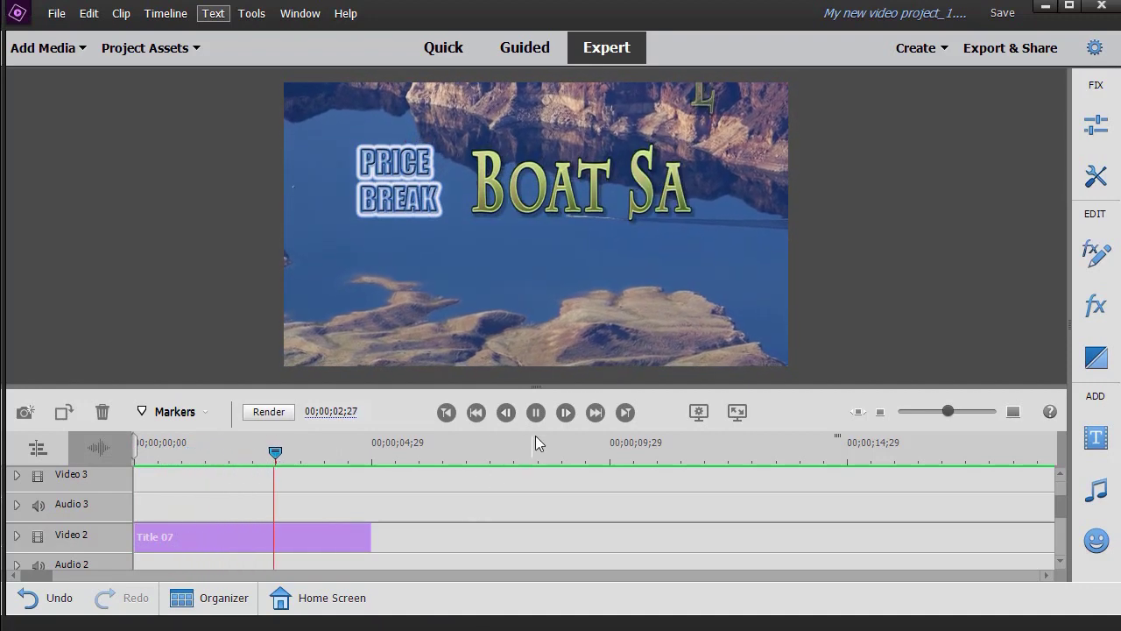
click(536, 413)
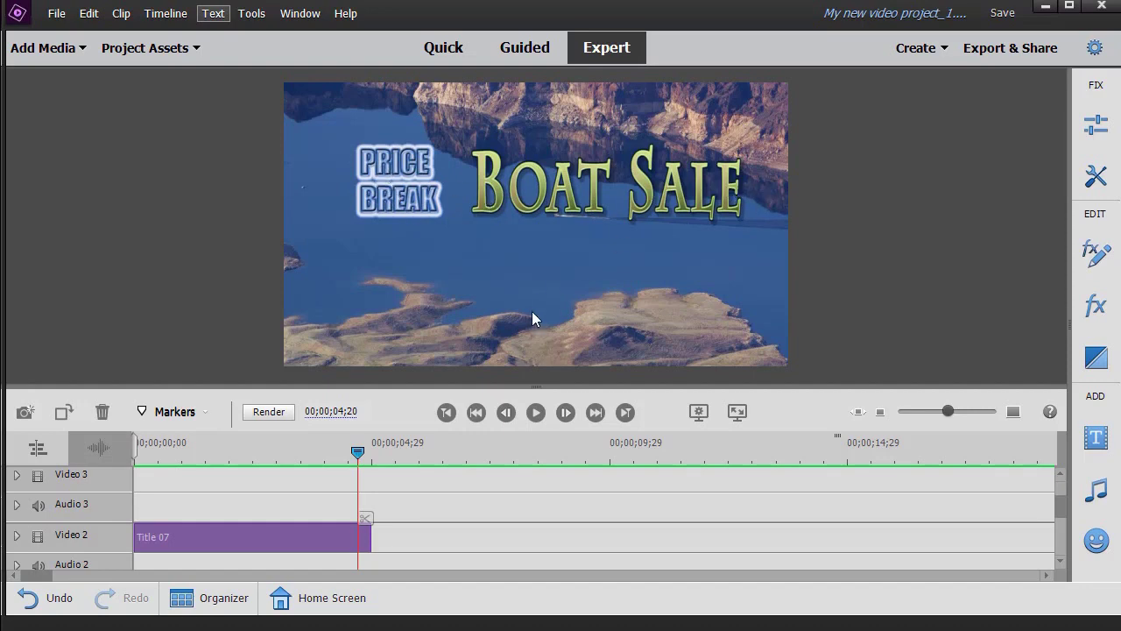
click(272, 537)
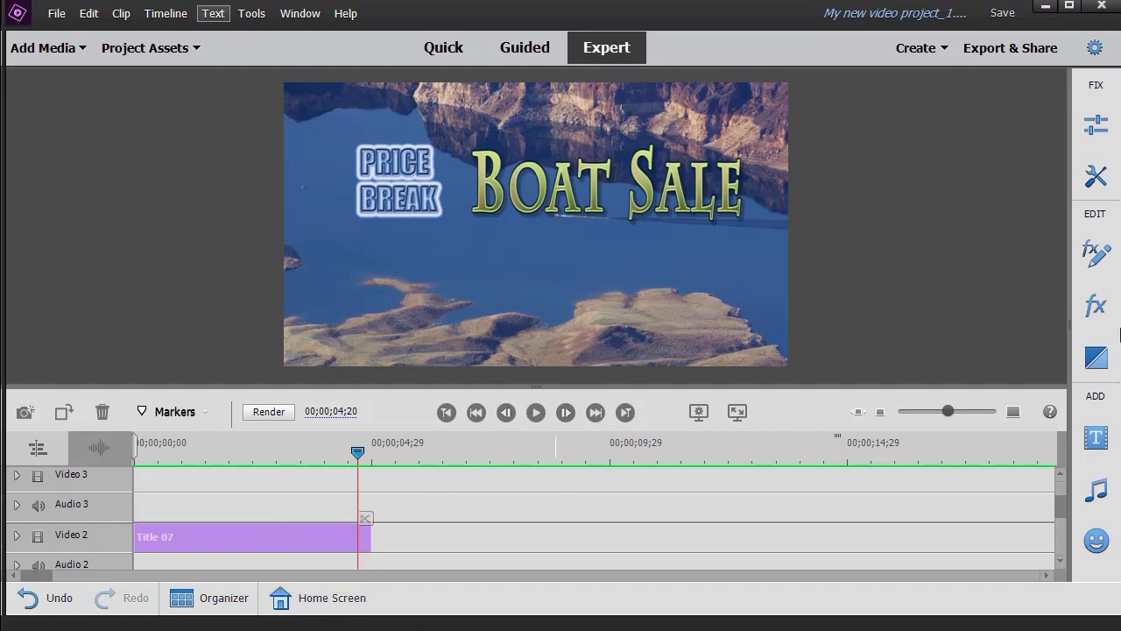
click(1095, 360)
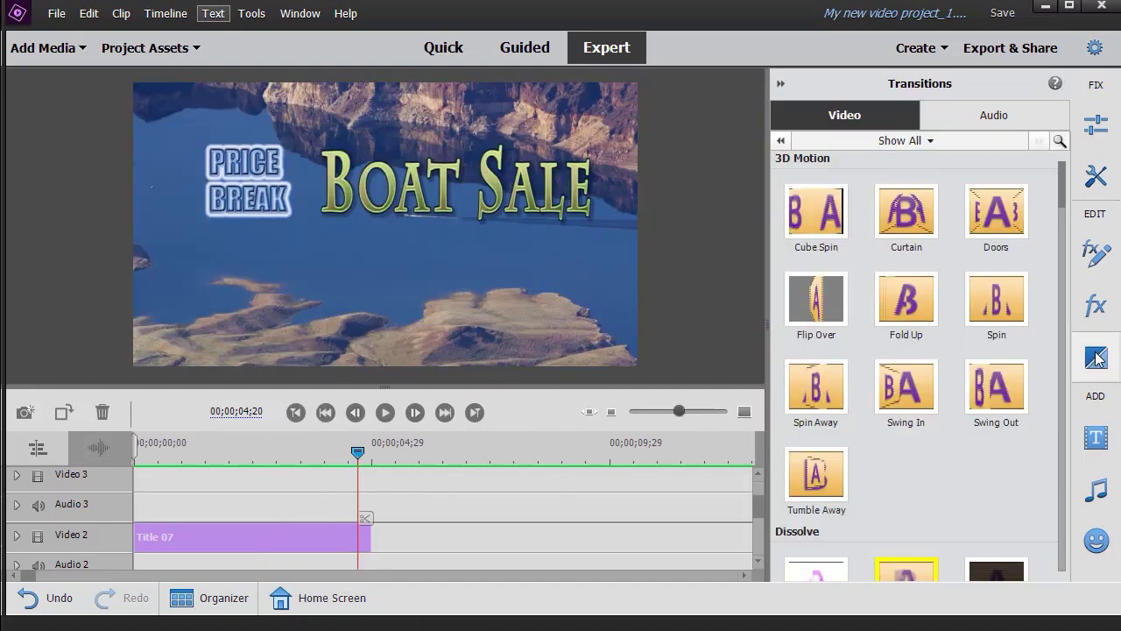
Step: Apply a one-second Swing In transition to the start of Title 07
click(906, 386)
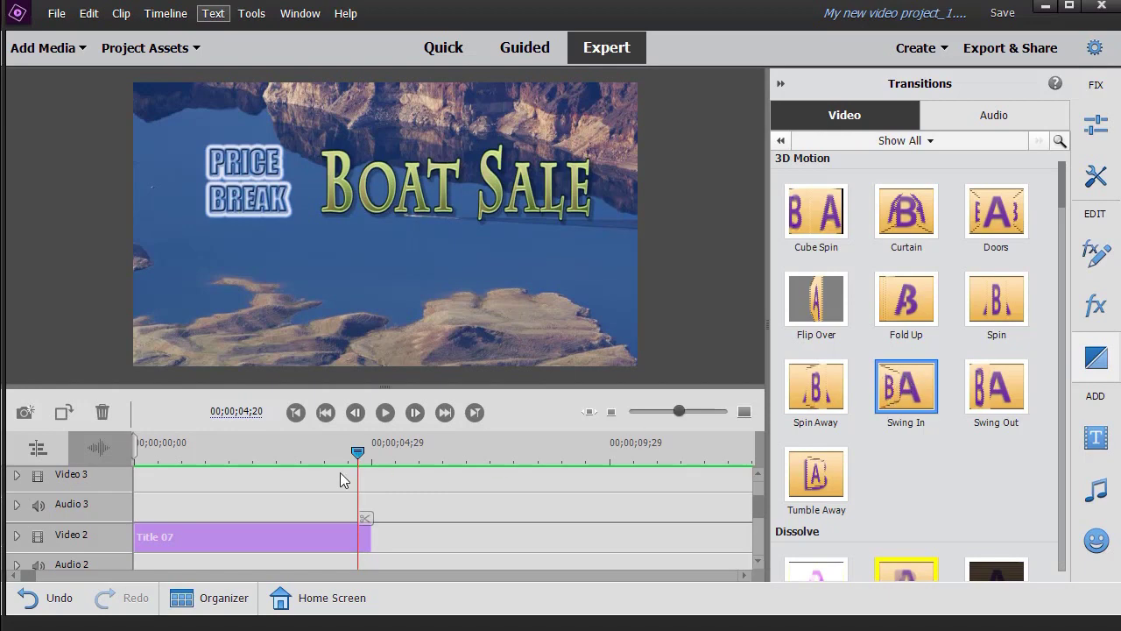
drag(341, 479, 159, 533)
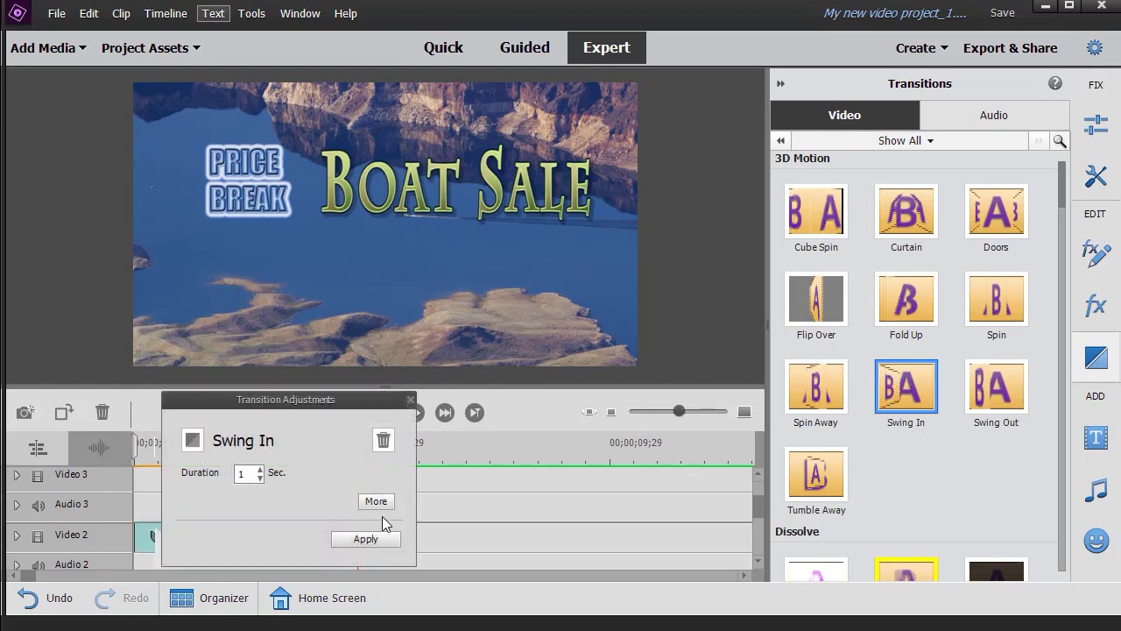
click(411, 401)
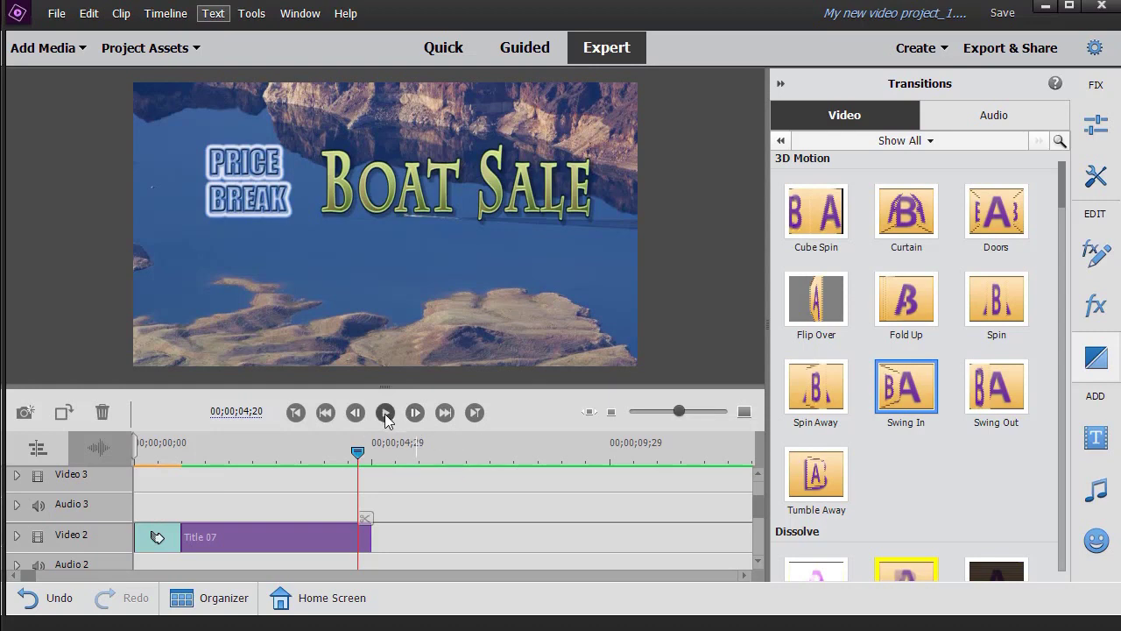
Step: Render and play back BOAT SALE swinging in over the lake
click(781, 84)
click(272, 409)
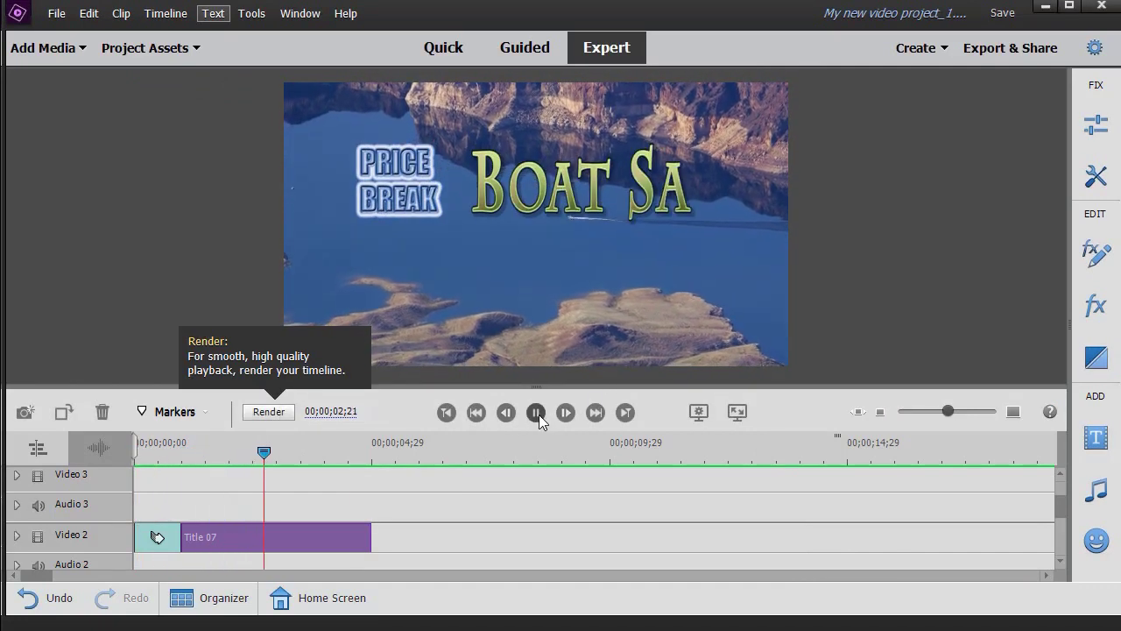
click(537, 412)
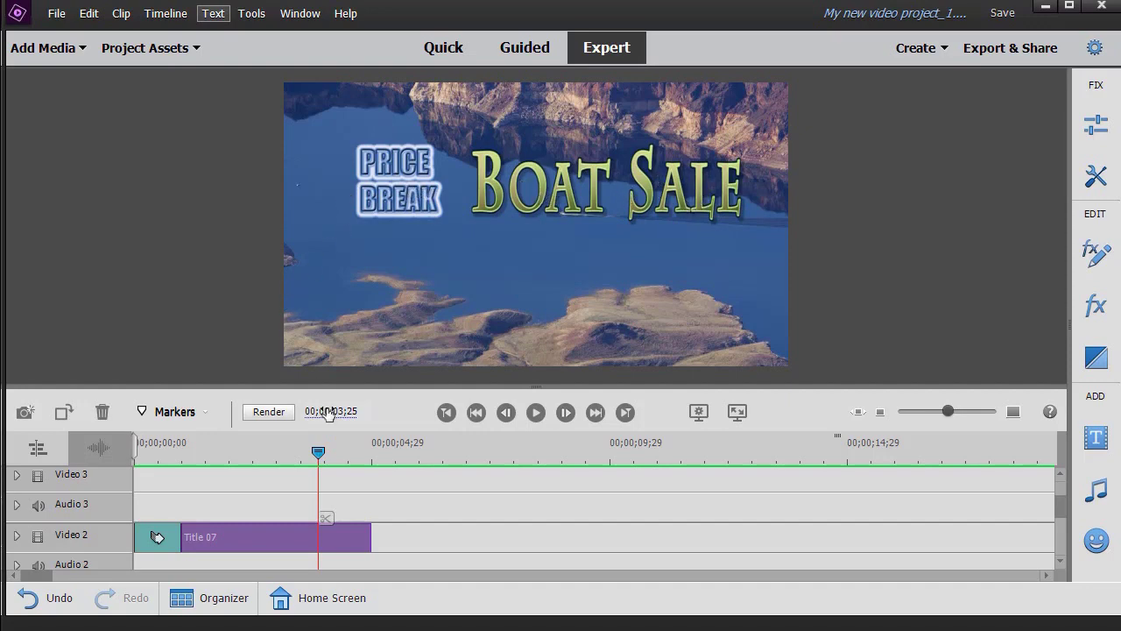
drag(318, 452, 291, 463)
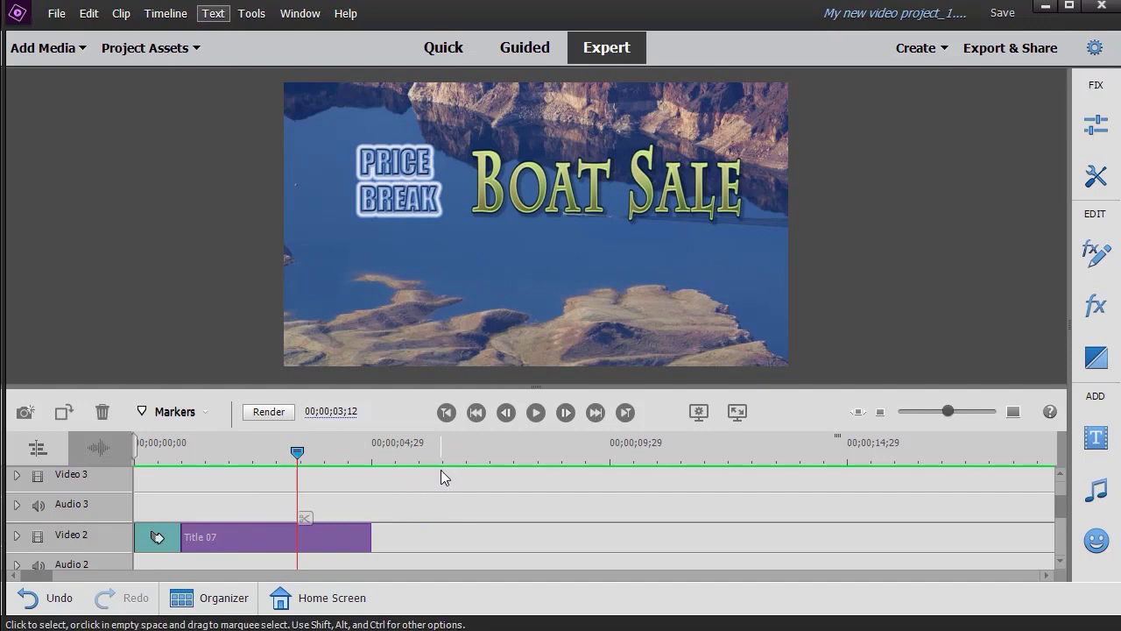
mouse_move(324, 462)
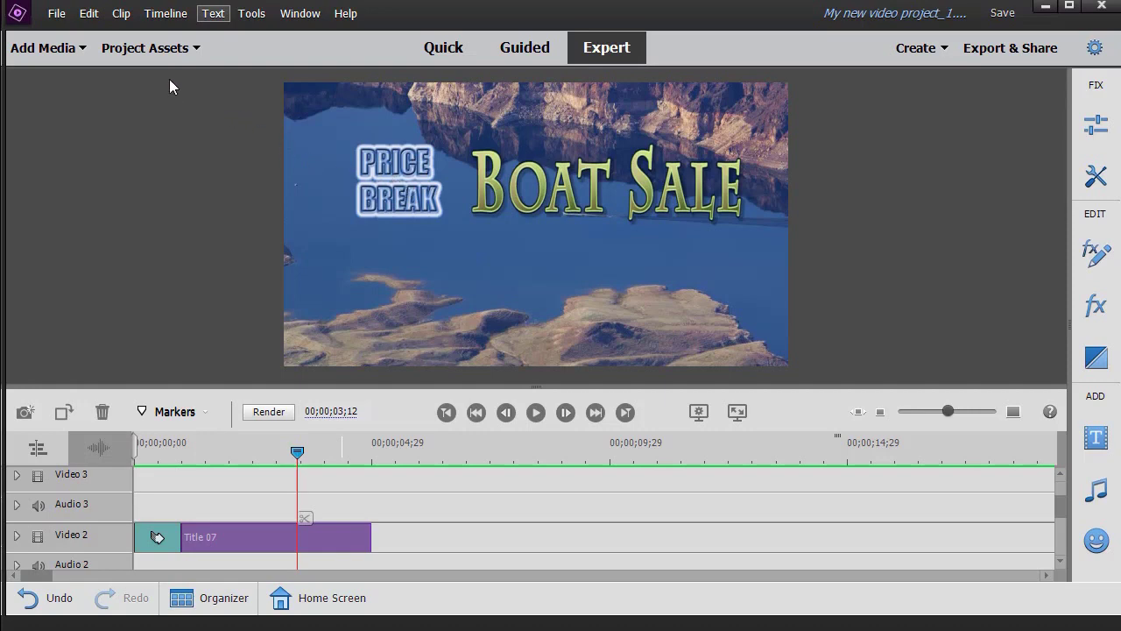
Step: Place pricebreak.png from Project Assets onto Video 3 at the playhead
click(76, 51)
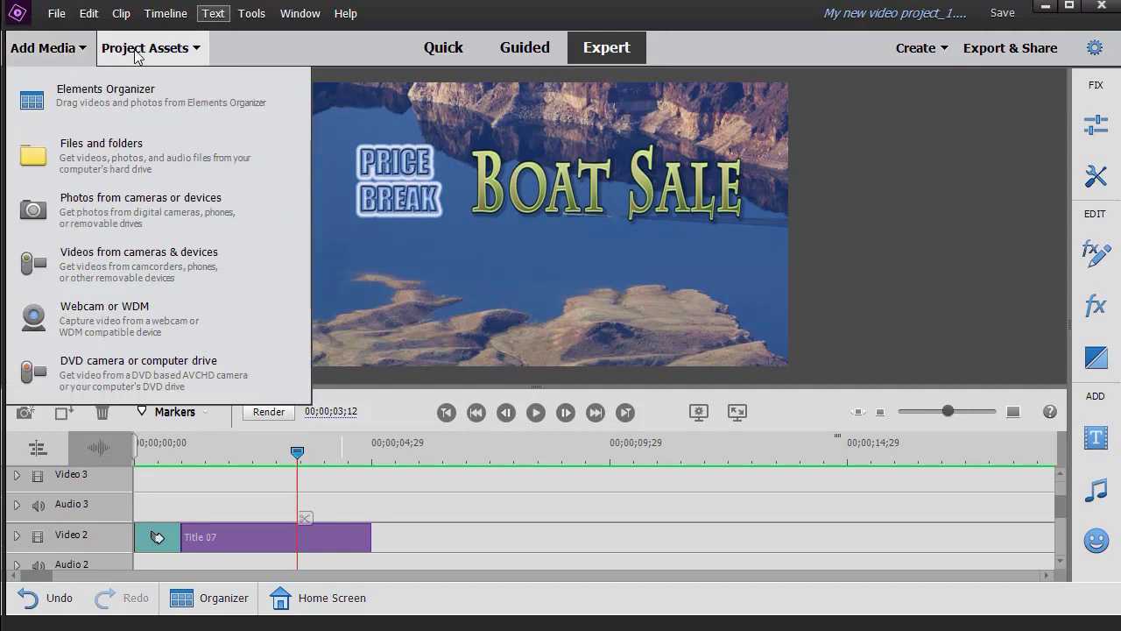
click(136, 53)
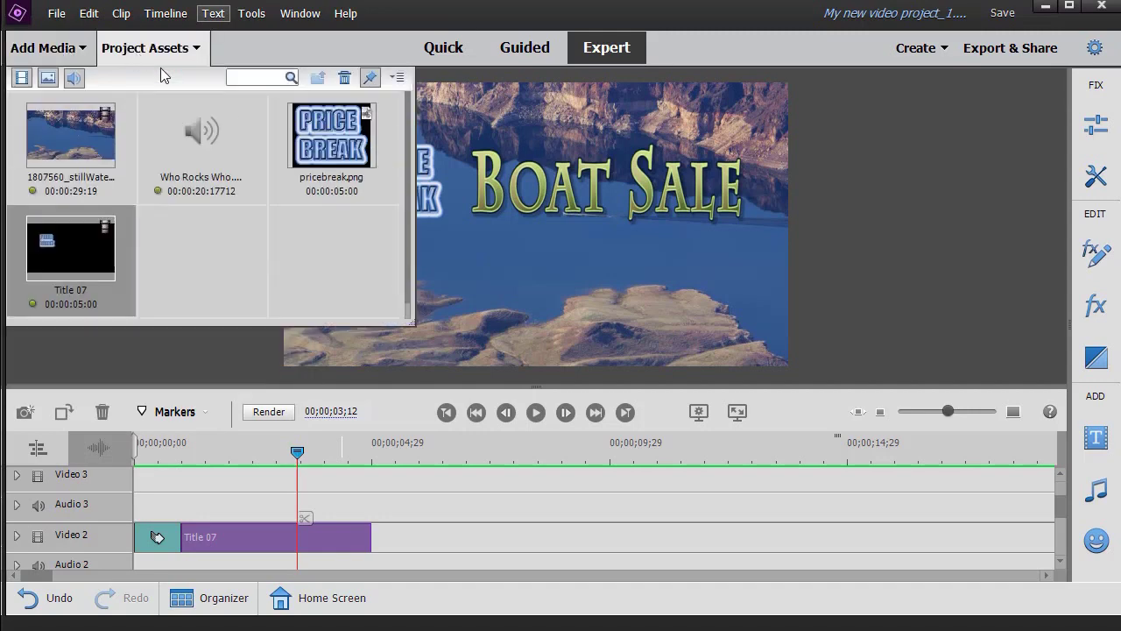
click(330, 137)
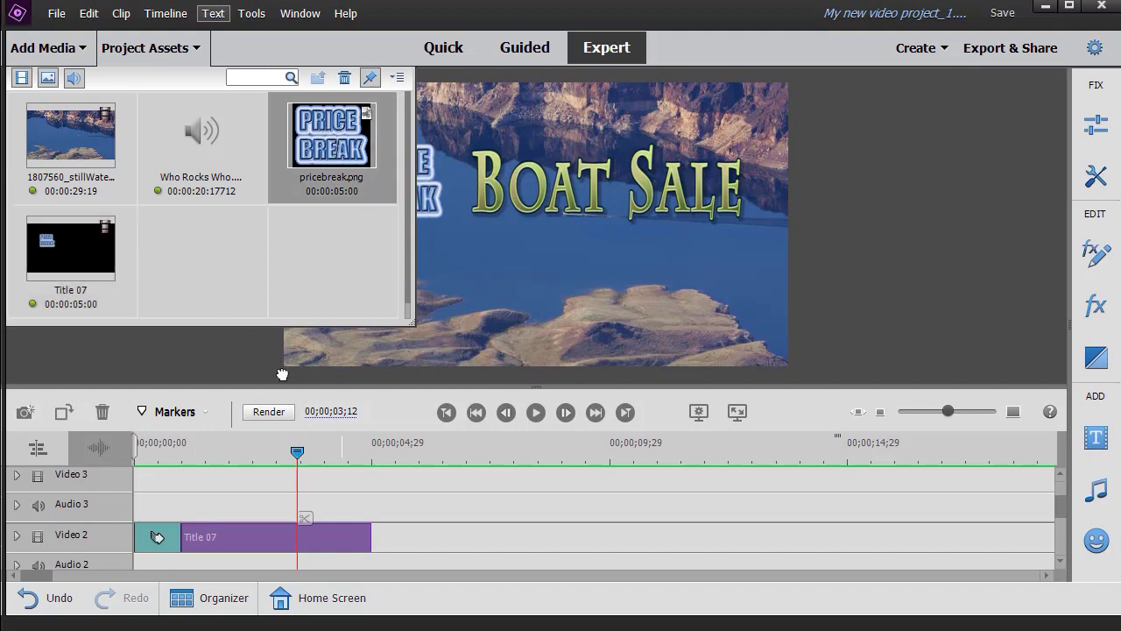
drag(282, 375, 309, 492)
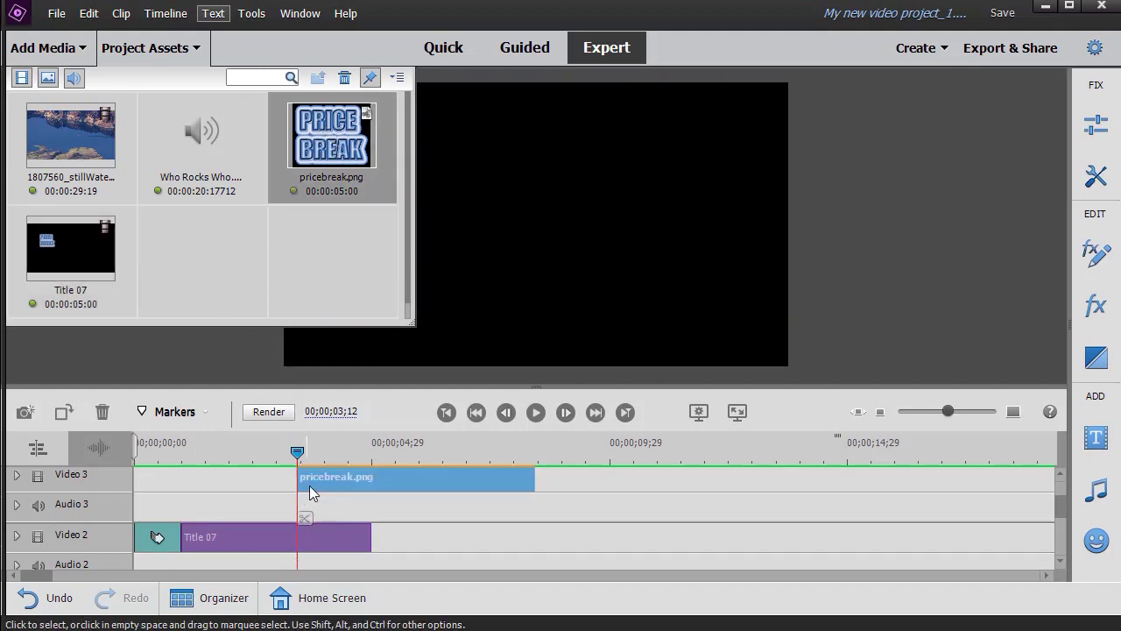
click(157, 54)
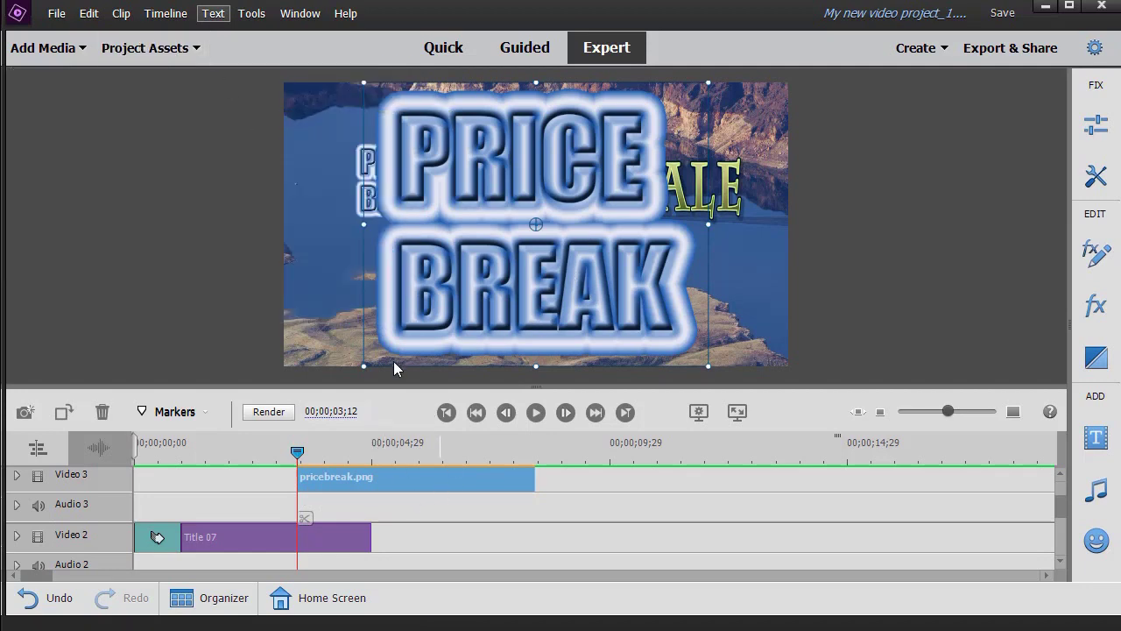
Step: Shrink the PRICE BREAK image into the lower right, then set the playhead to 00;00;06;04
drag(369, 340, 501, 255)
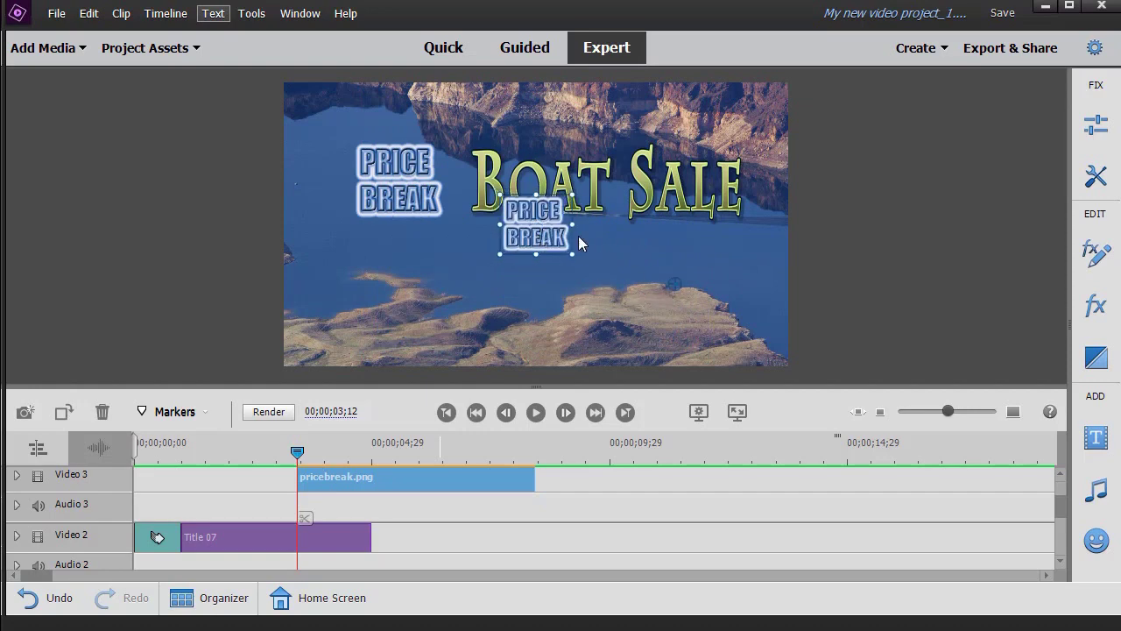
drag(547, 252, 692, 318)
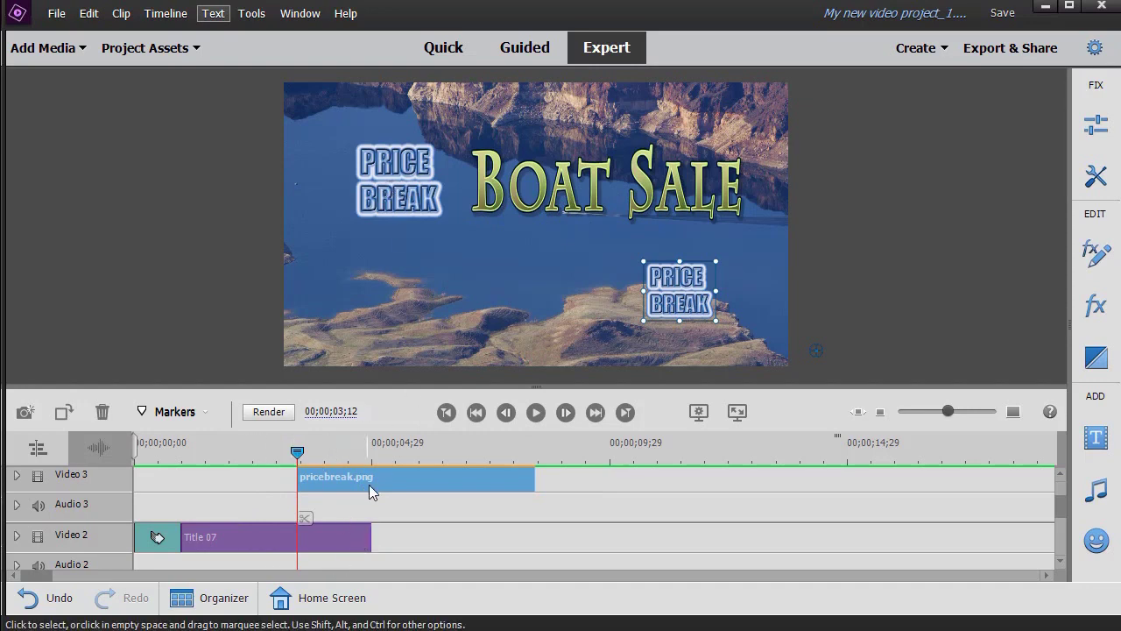
drag(299, 460, 429, 466)
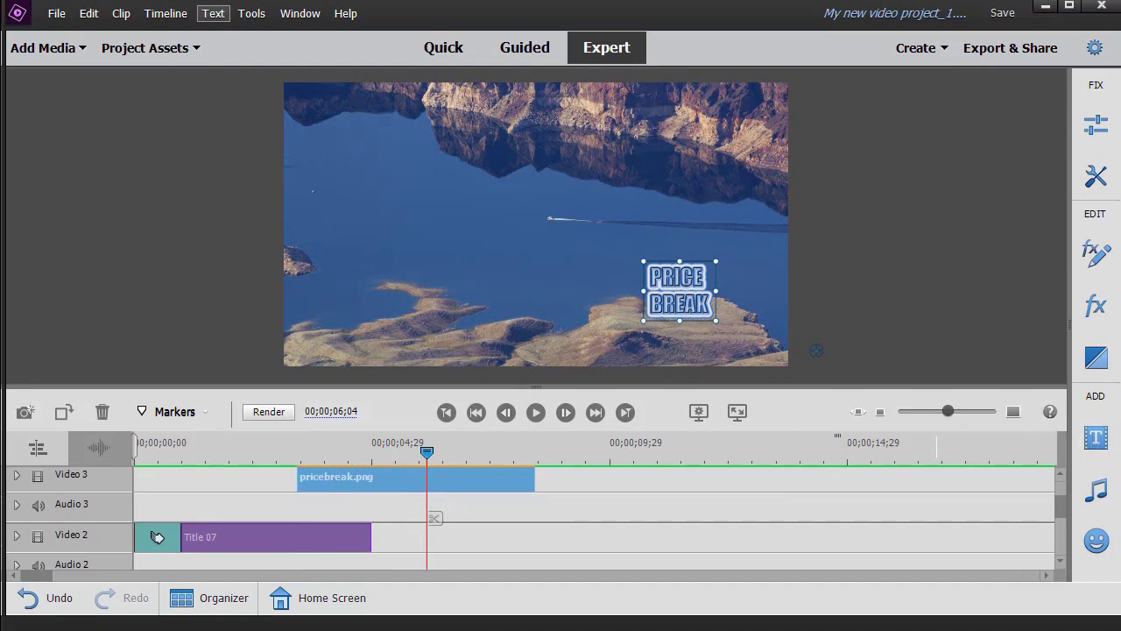
Step: Filter transitions to Zoom and apply a one-second Zoom to the start of pricebreak.png
click(1106, 356)
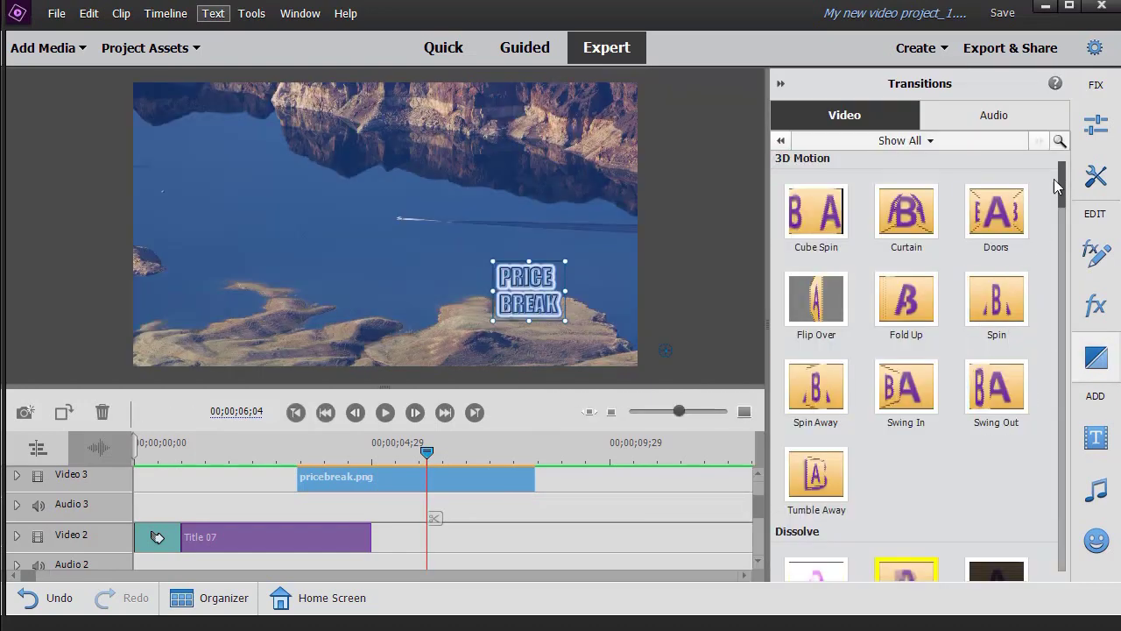
click(909, 142)
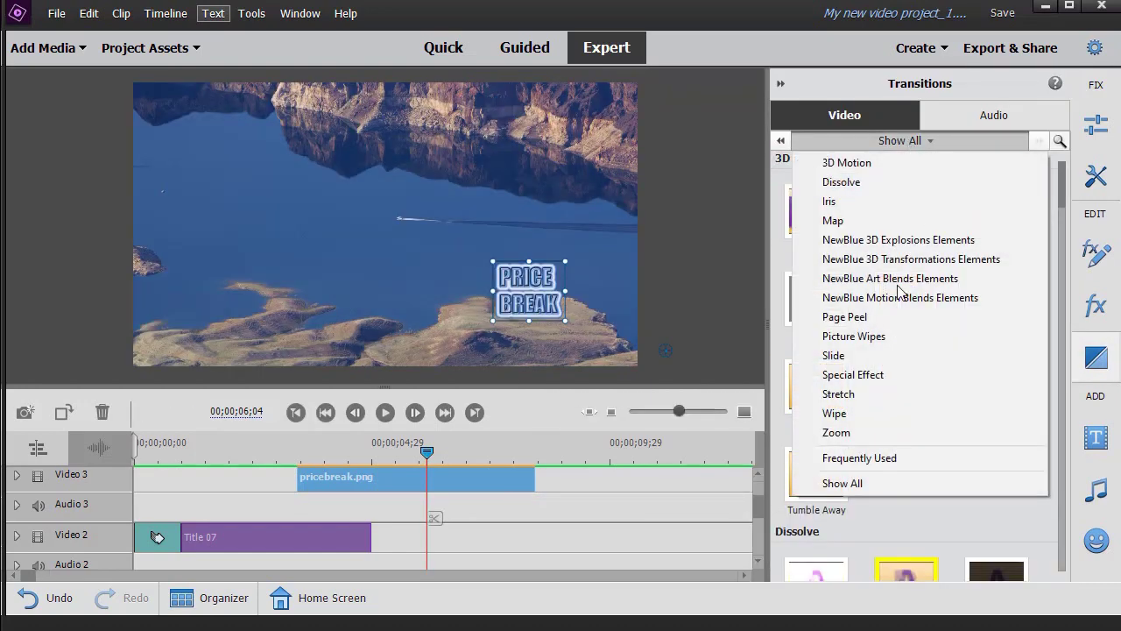
click(836, 432)
drag(907, 189, 297, 480)
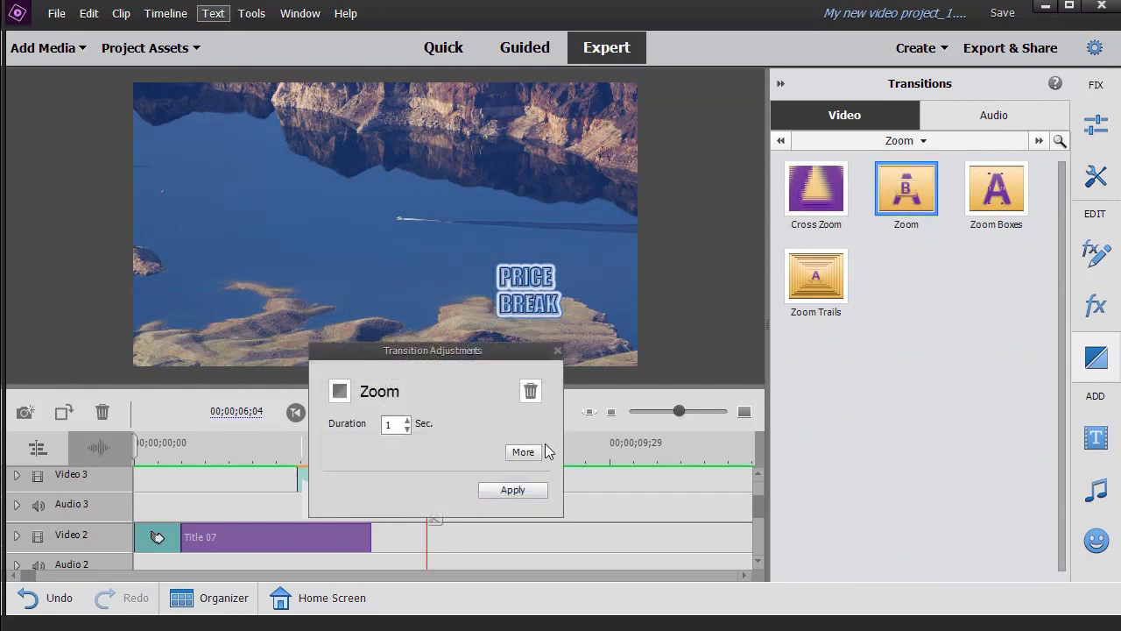
click(517, 491)
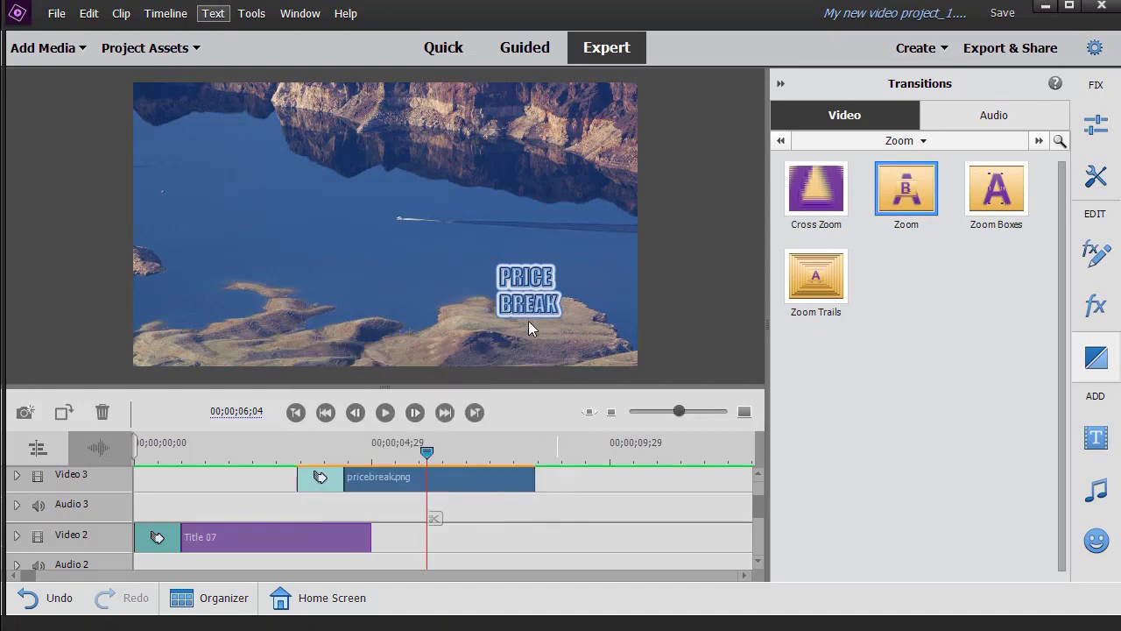
Step: Play from 00;00;03;05 to watch the PRICE BREAK image zoom in over the lake
click(780, 82)
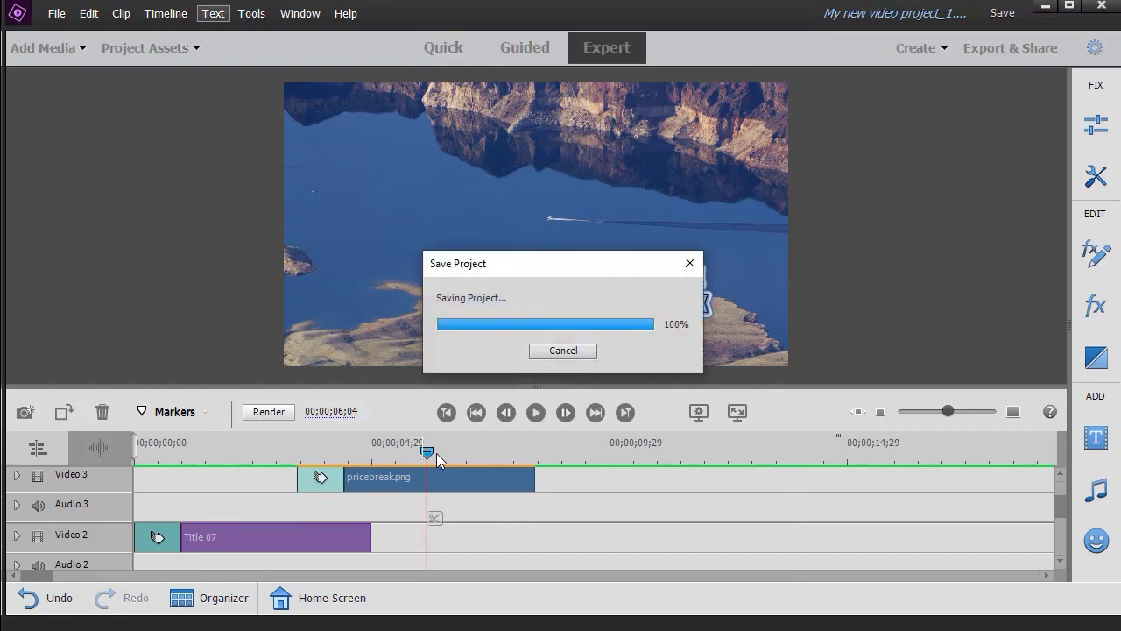
drag(427, 454, 305, 456)
click(286, 456)
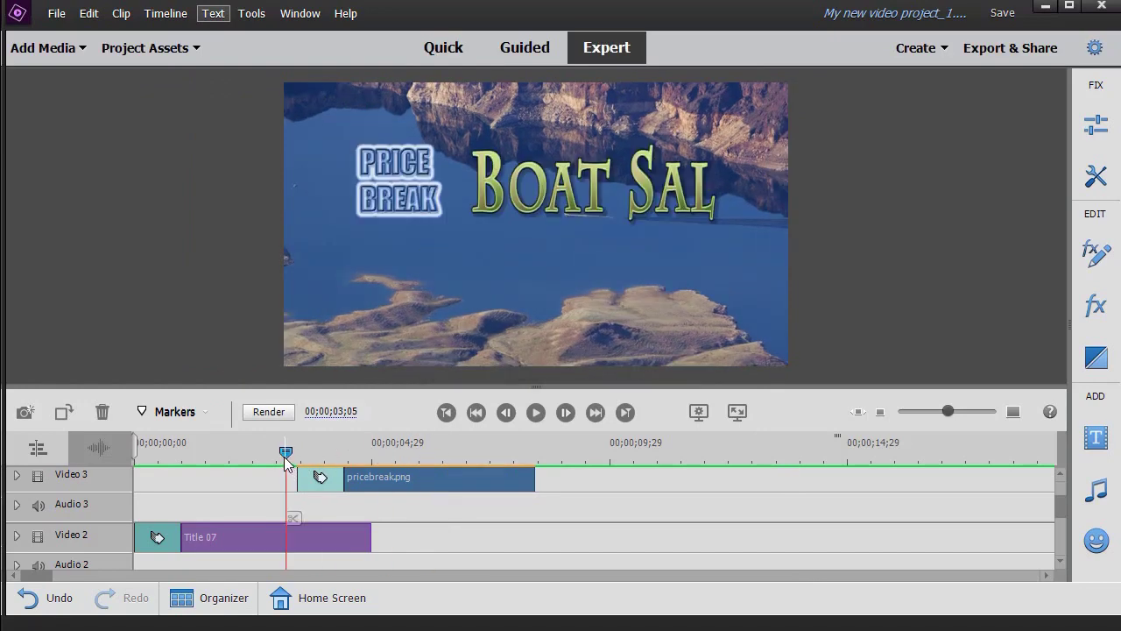
click(536, 413)
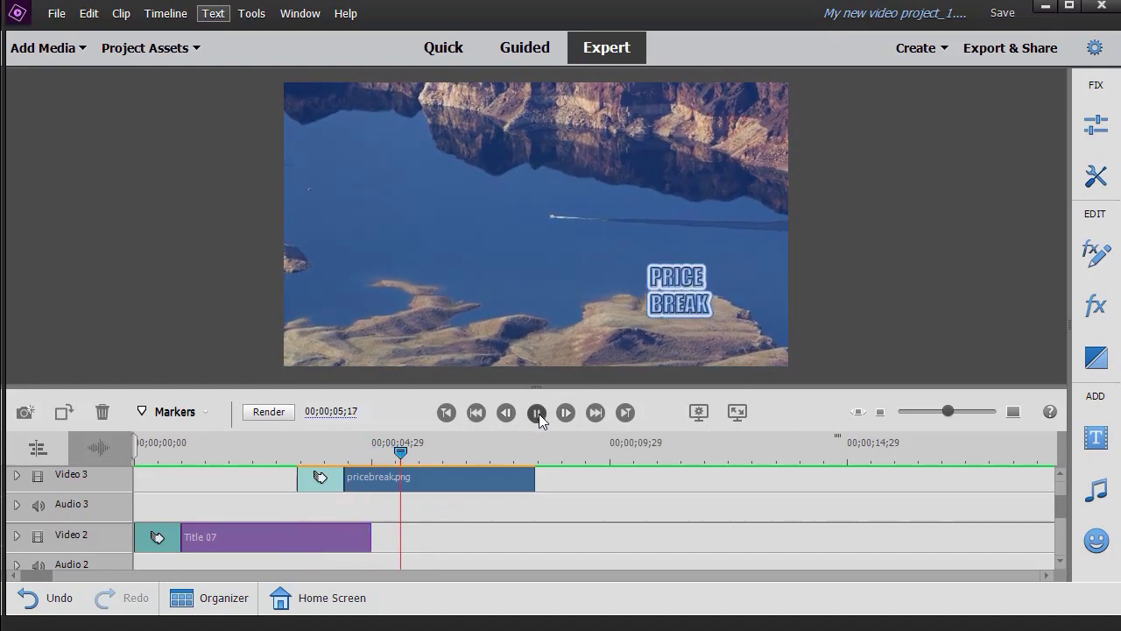
click(538, 413)
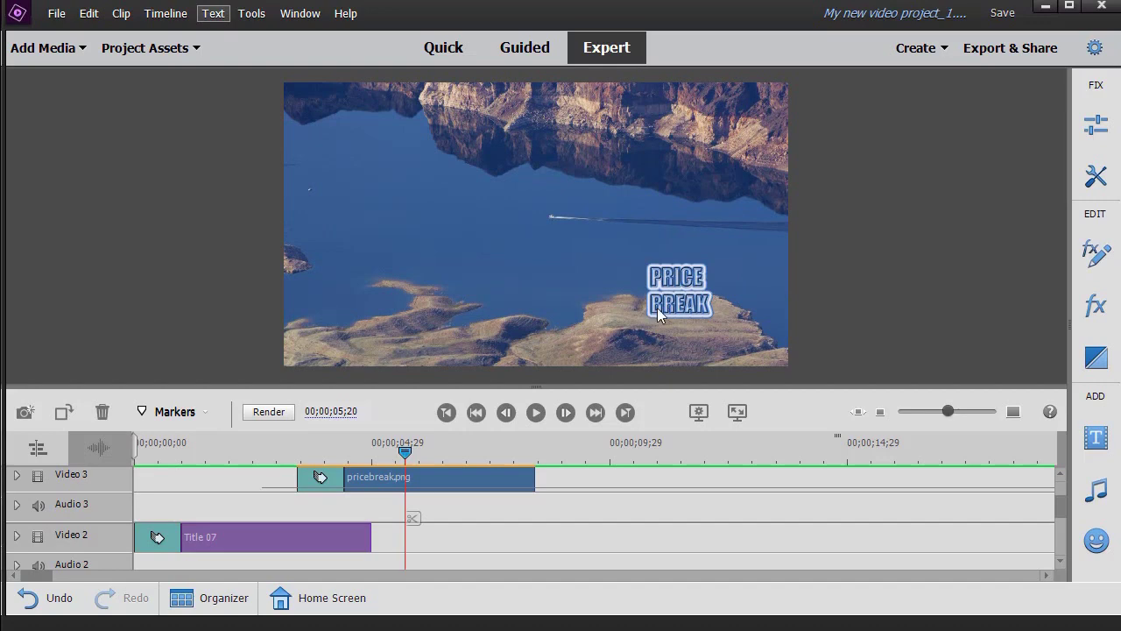